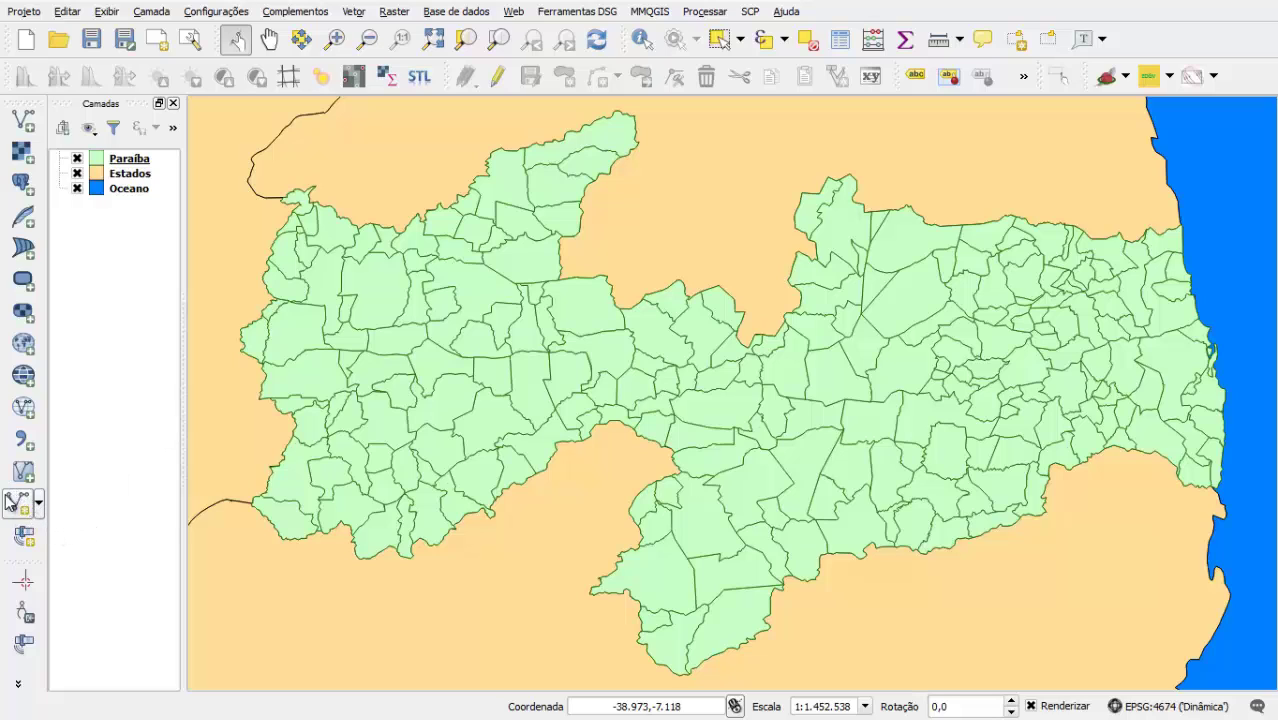
# Open the setup for a new shapefile layer and move its dialog clear of the map's edge.
pyautogui.click(38, 503)
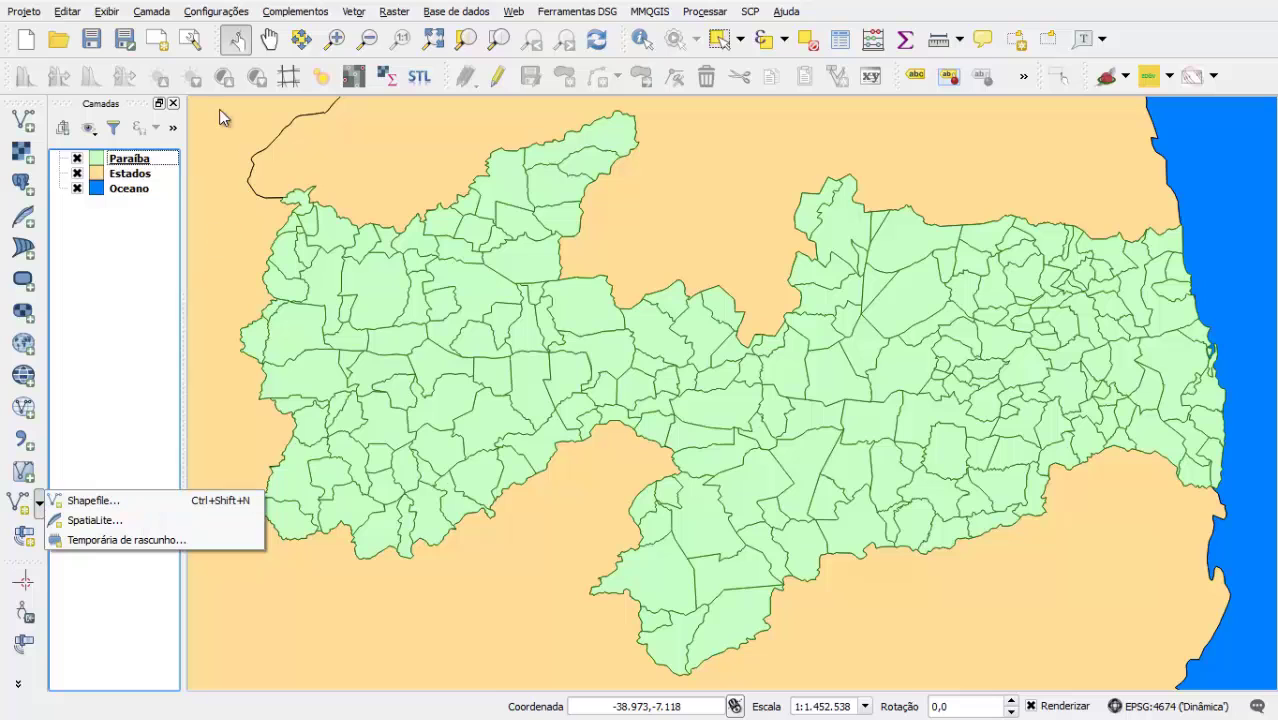
pyautogui.click(152, 12)
pyautogui.moveTo(200, 30)
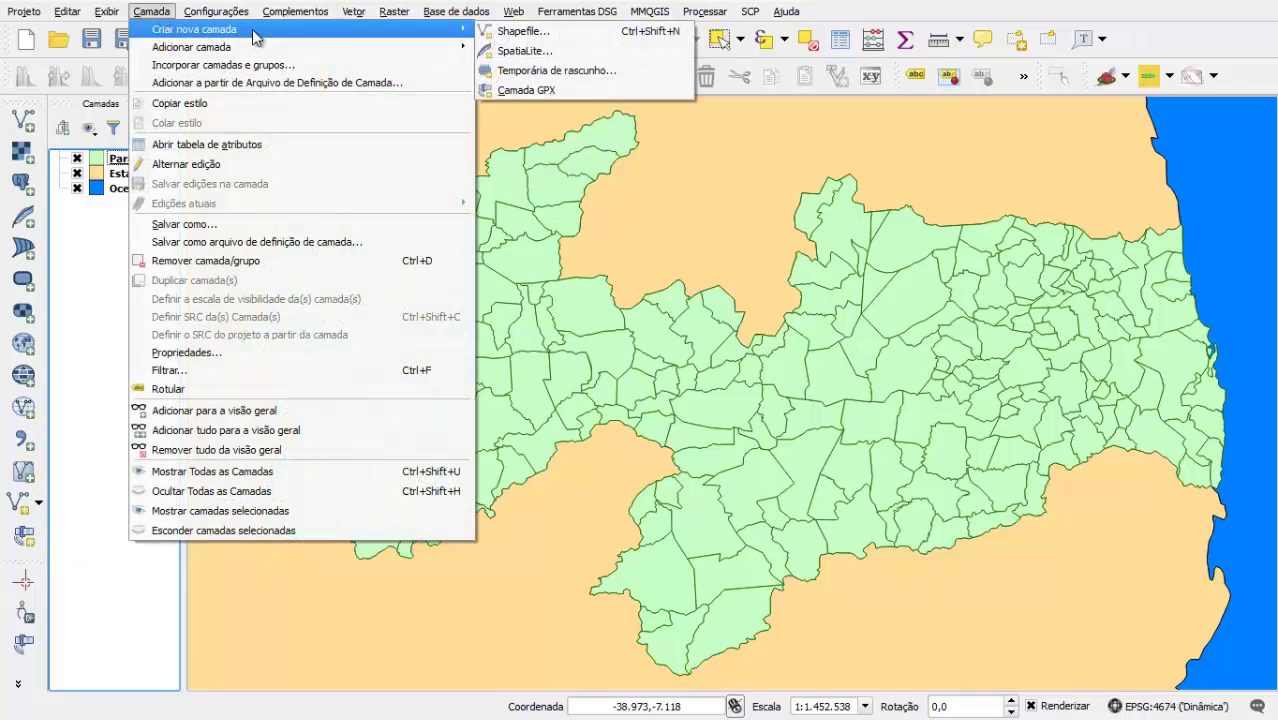
pyautogui.click(577, 36)
pyautogui.moveTo(308, 80); pyautogui.dragTo(818, 90)
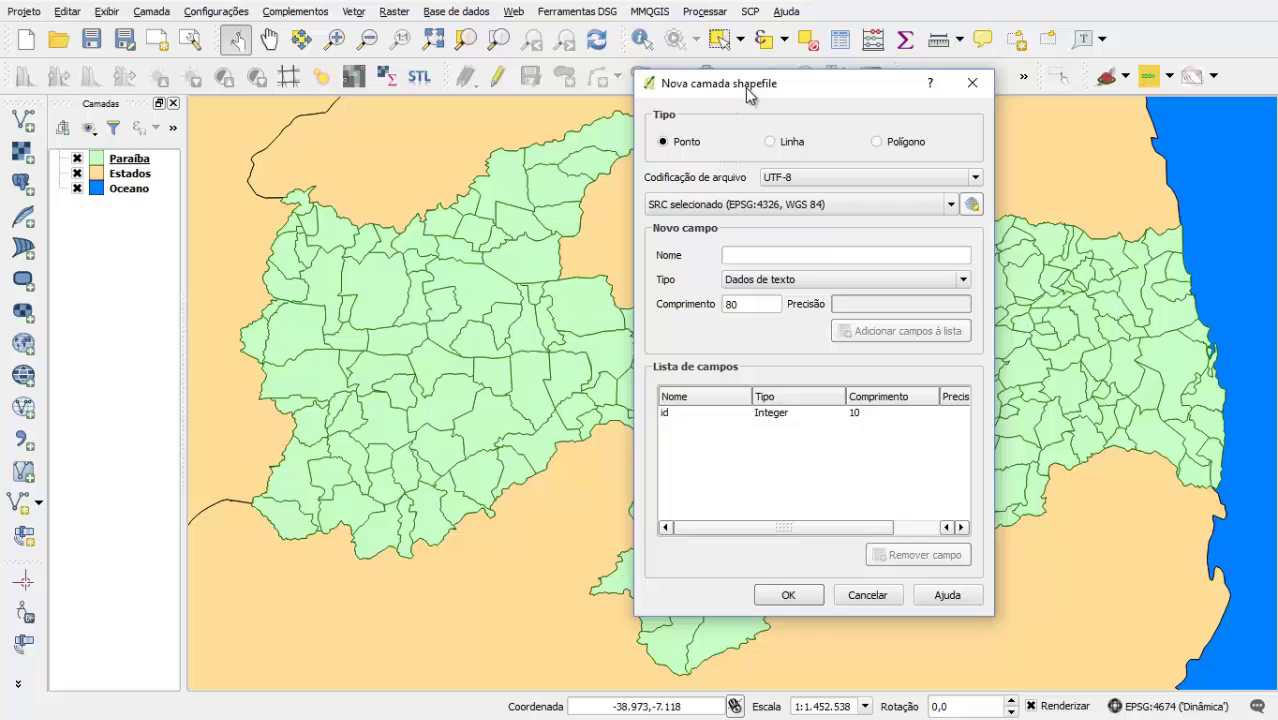
pyautogui.moveTo(808, 98); pyautogui.dragTo(638, 130)
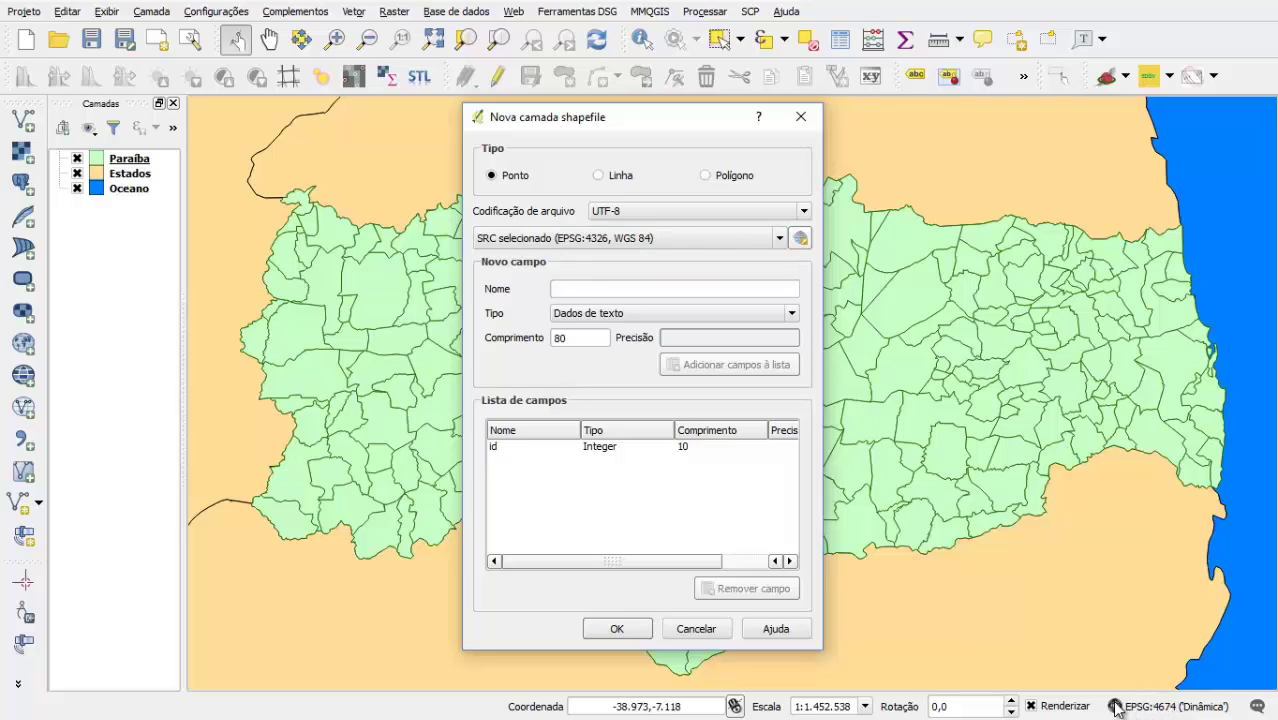
# Set the new layer's coordinate reference system to SIRGAS 2000 (EPSG:4674), filtering the list by 4674.
pyautogui.click(779, 242)
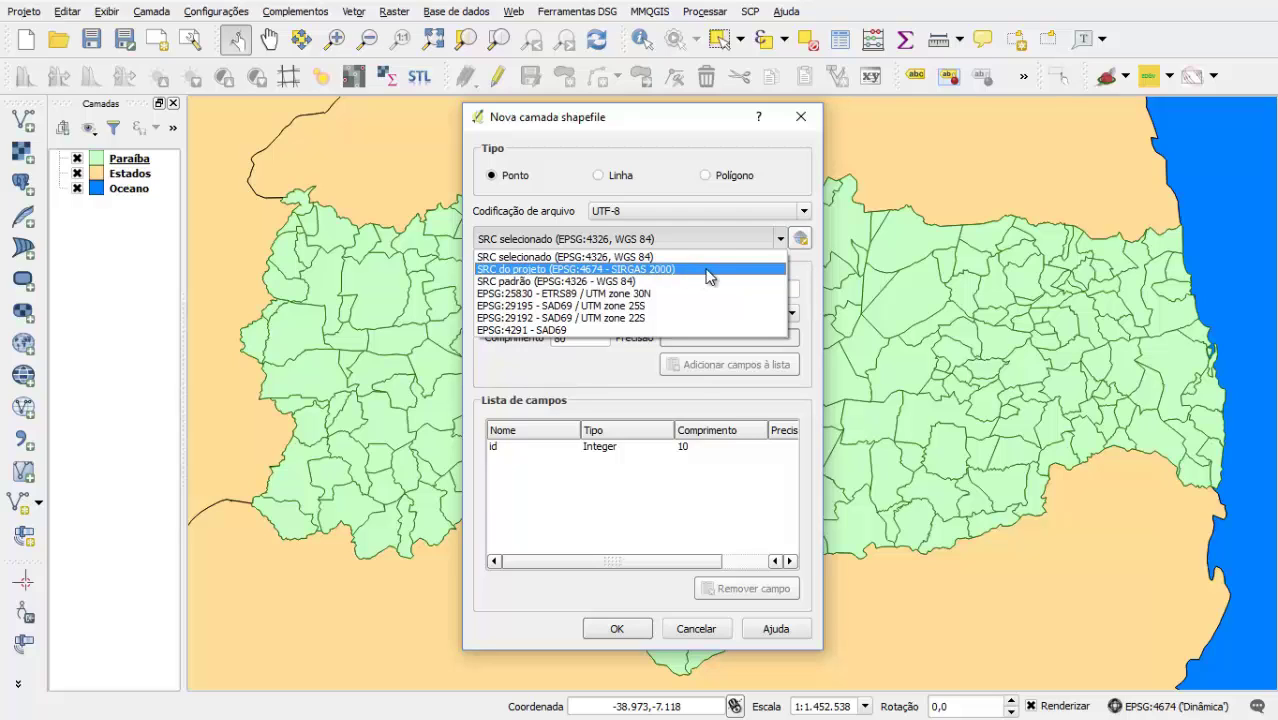
pyautogui.click(805, 272)
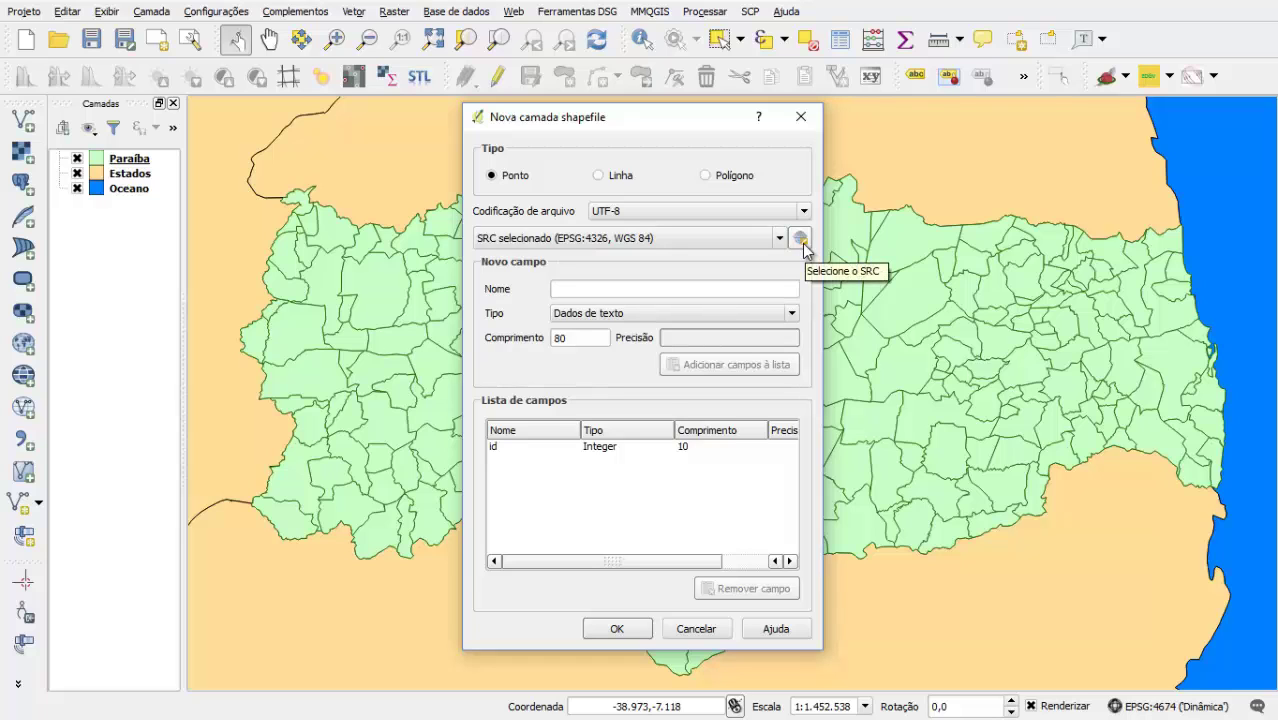
pyautogui.click(802, 244)
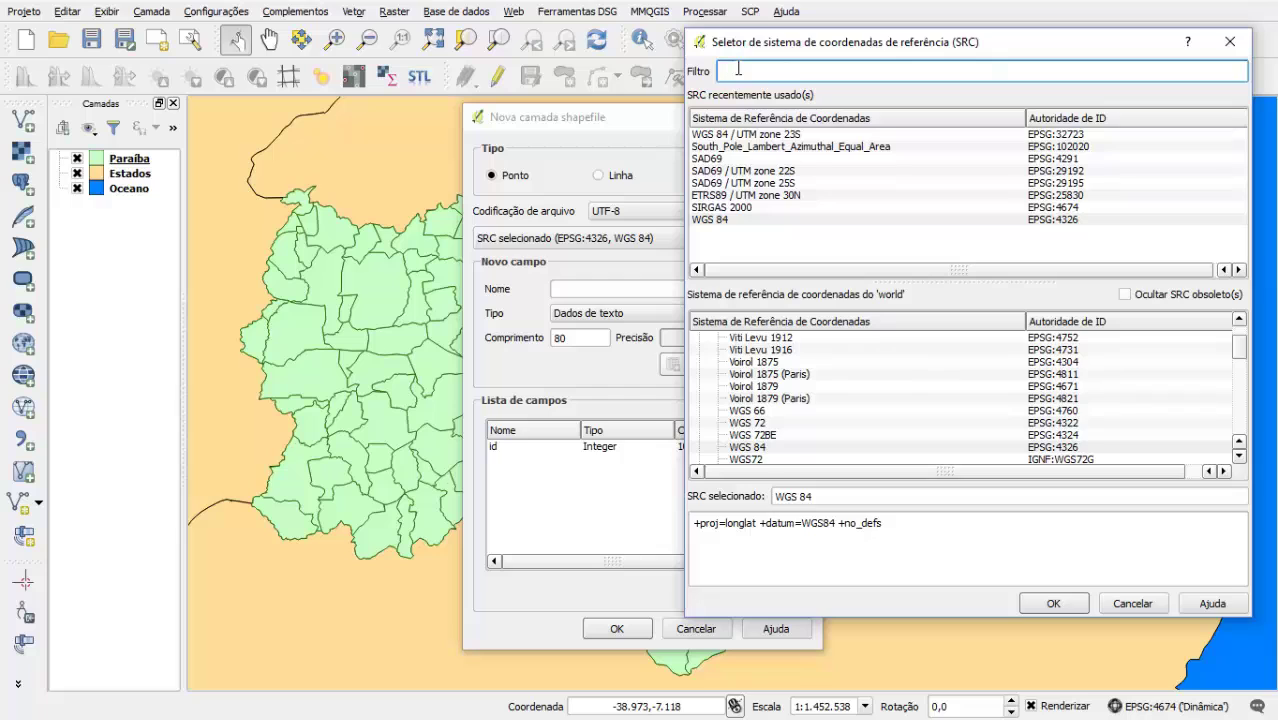
pyautogui.write('4674')
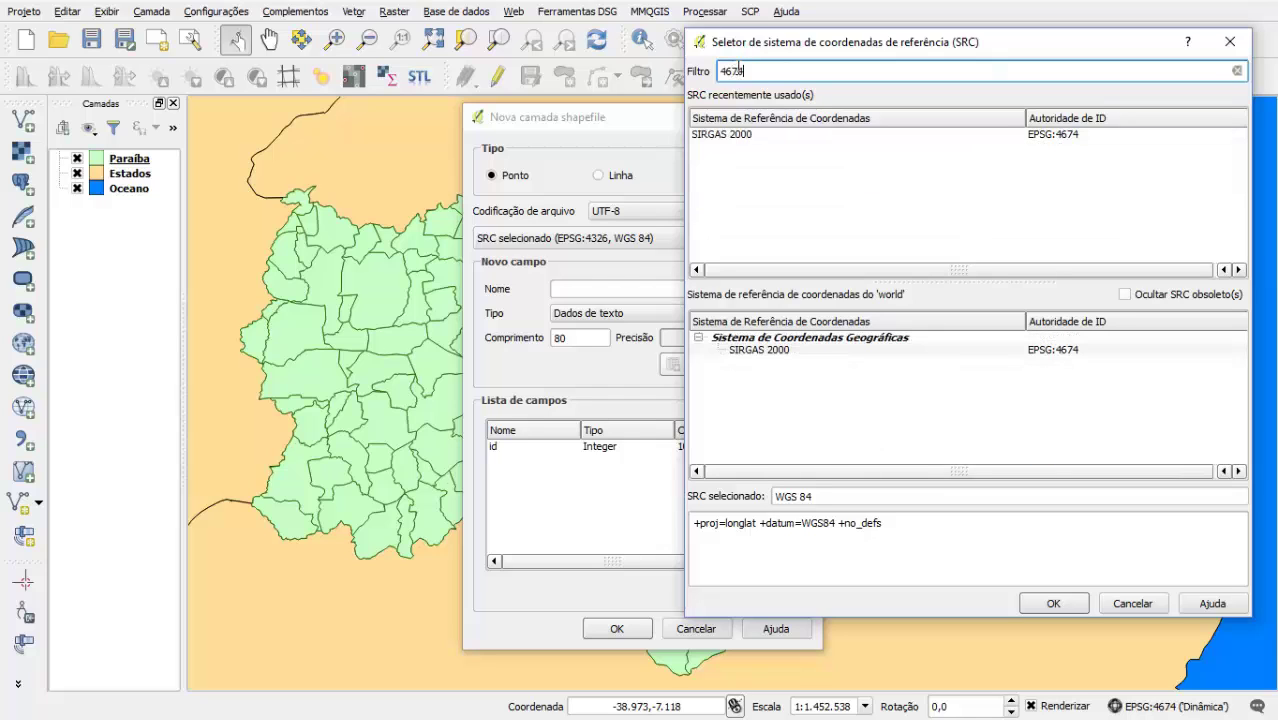
pyautogui.click(814, 352)
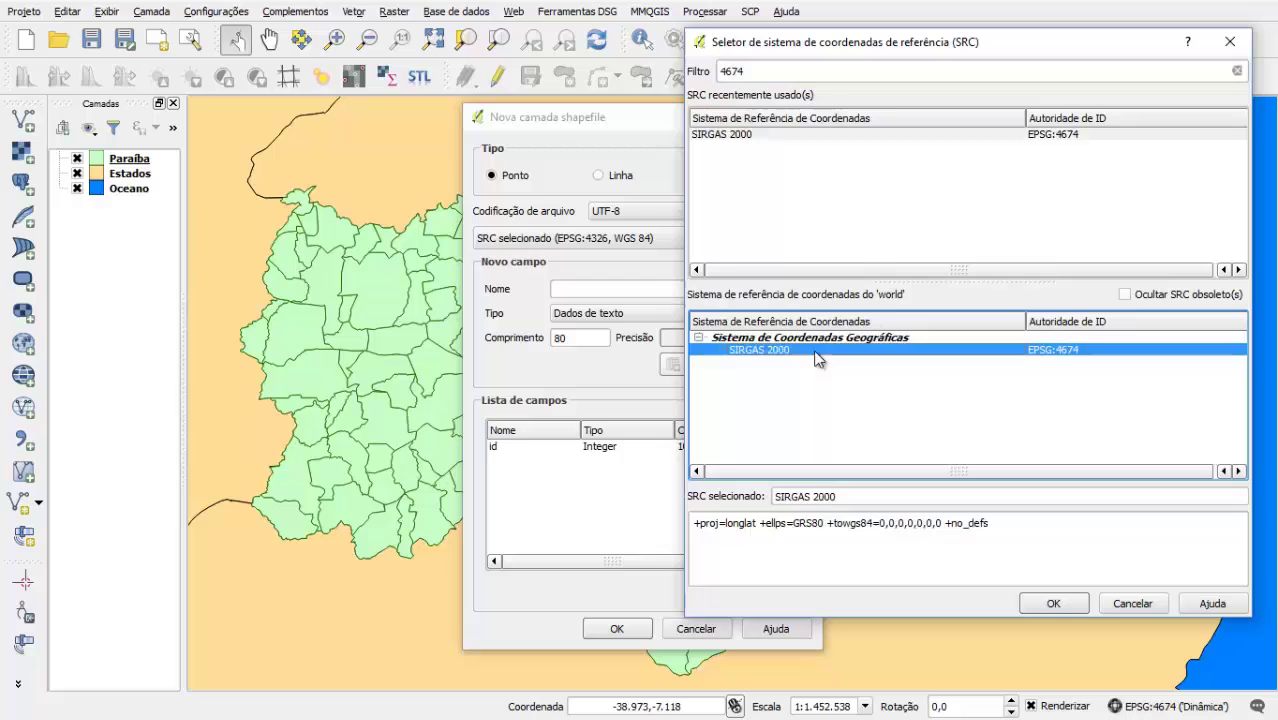
pyautogui.click(1054, 604)
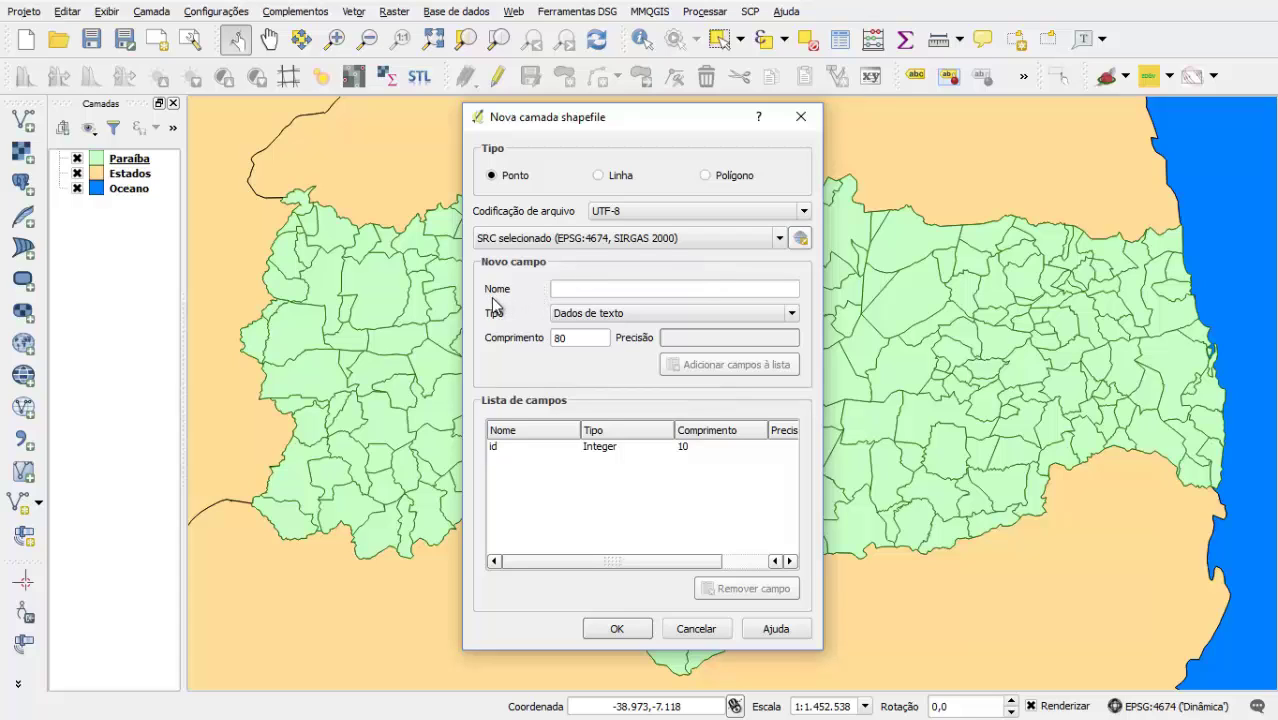
# Add a text field (Dados de texto) named NOME with length 255 to the layer's field list.
pyautogui.click(567, 289)
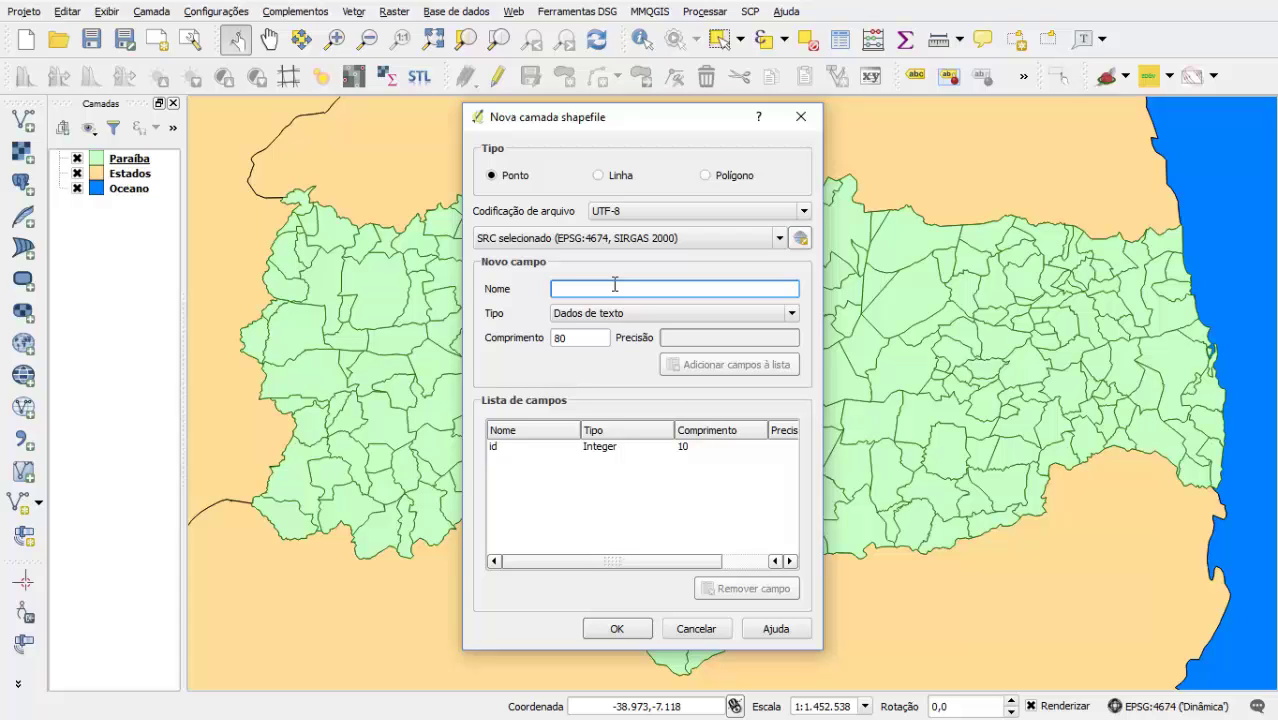
pyautogui.write('NOME')
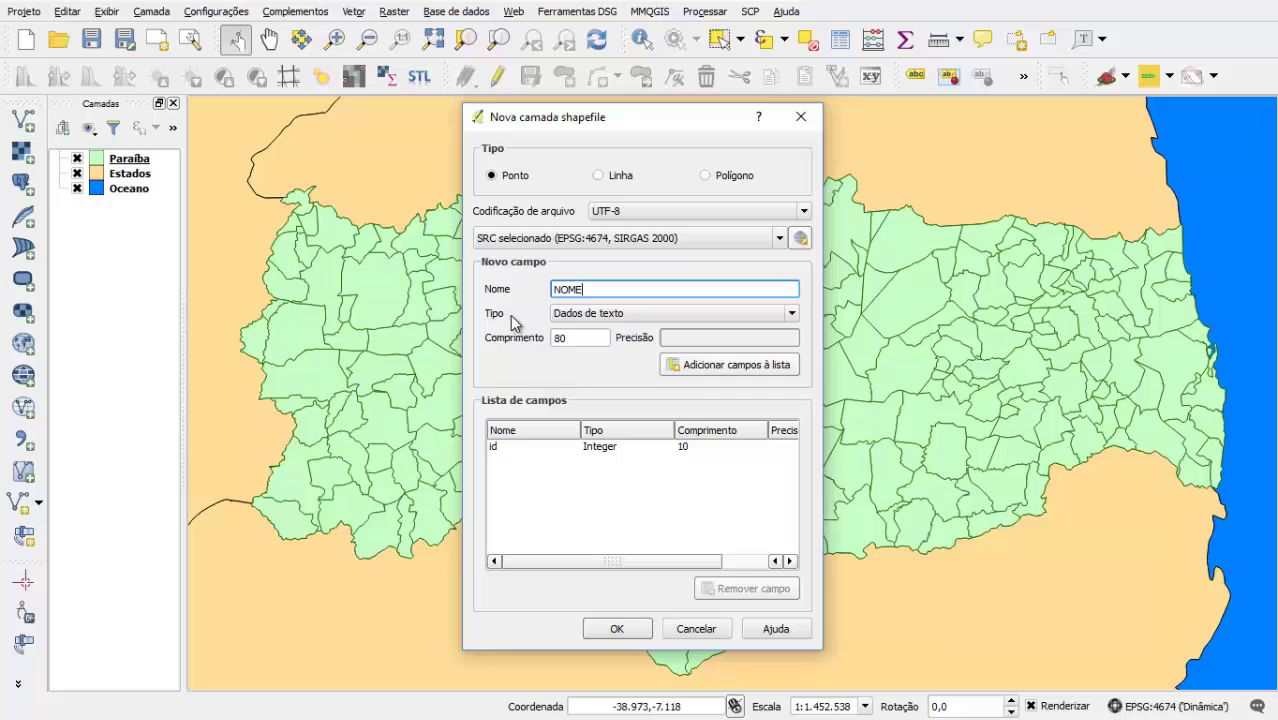
pyautogui.click(792, 314)
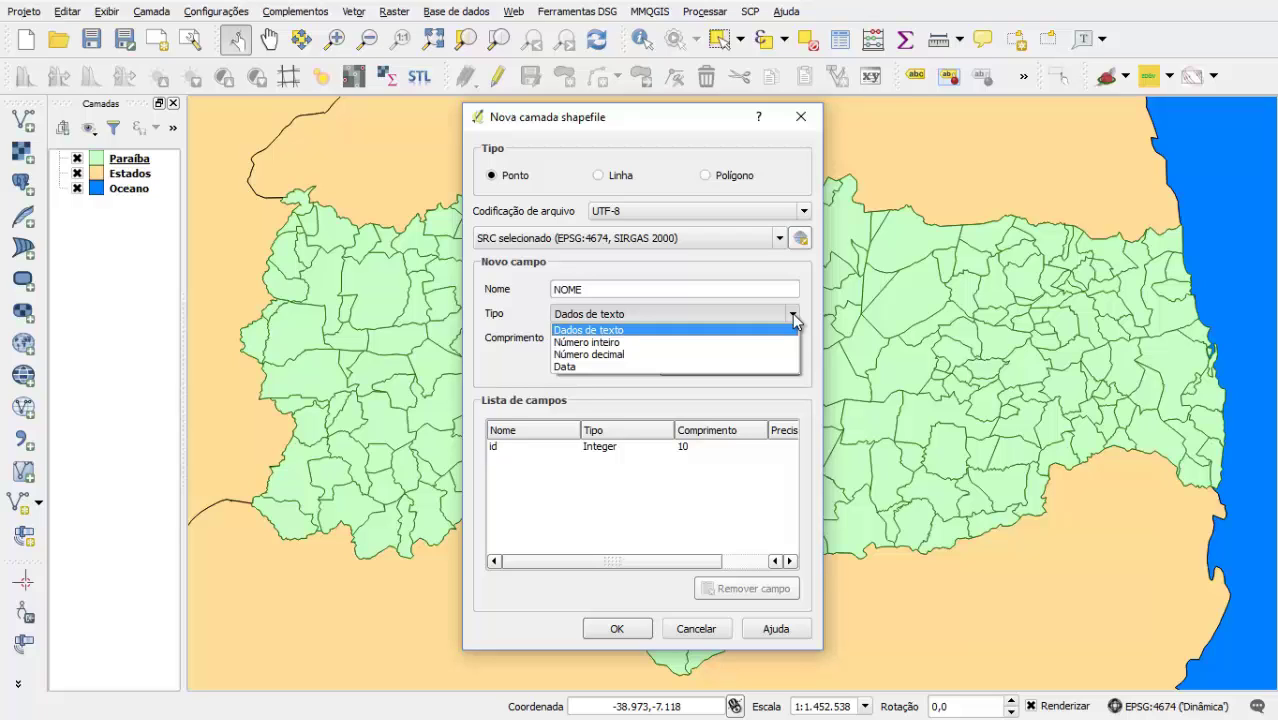
pyautogui.click(793, 316)
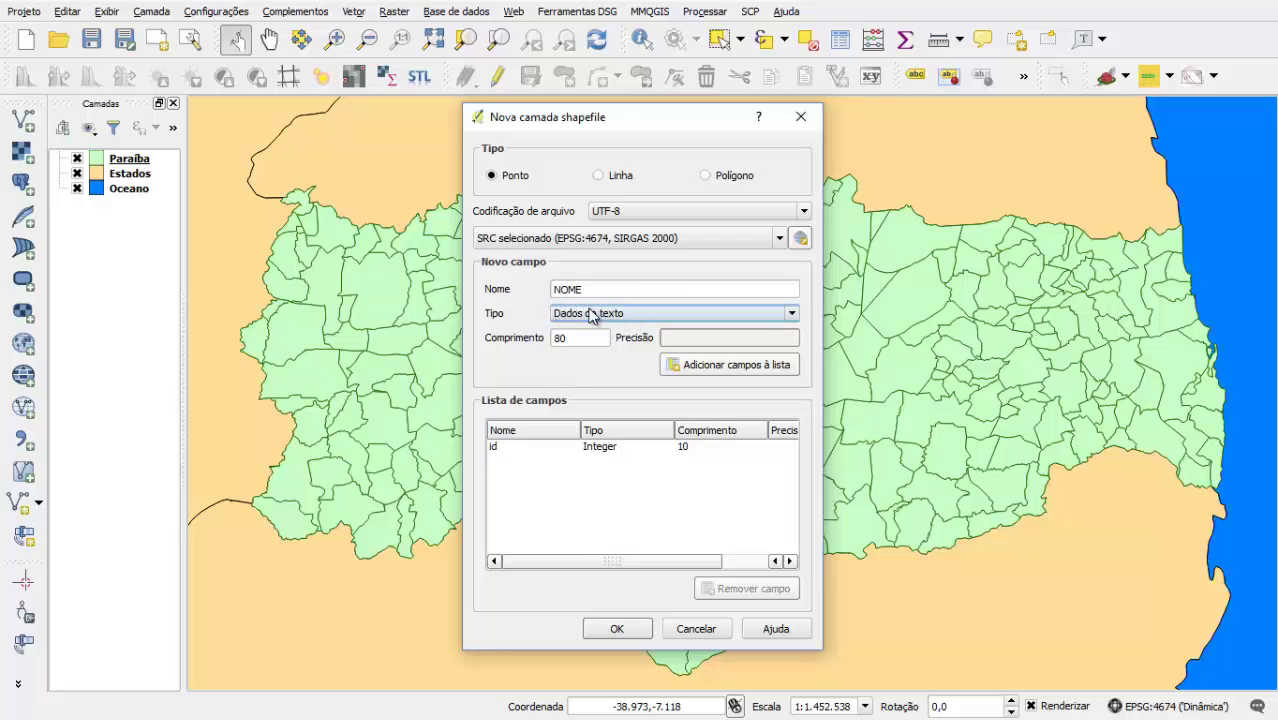
pyautogui.doubleClick(577, 337)
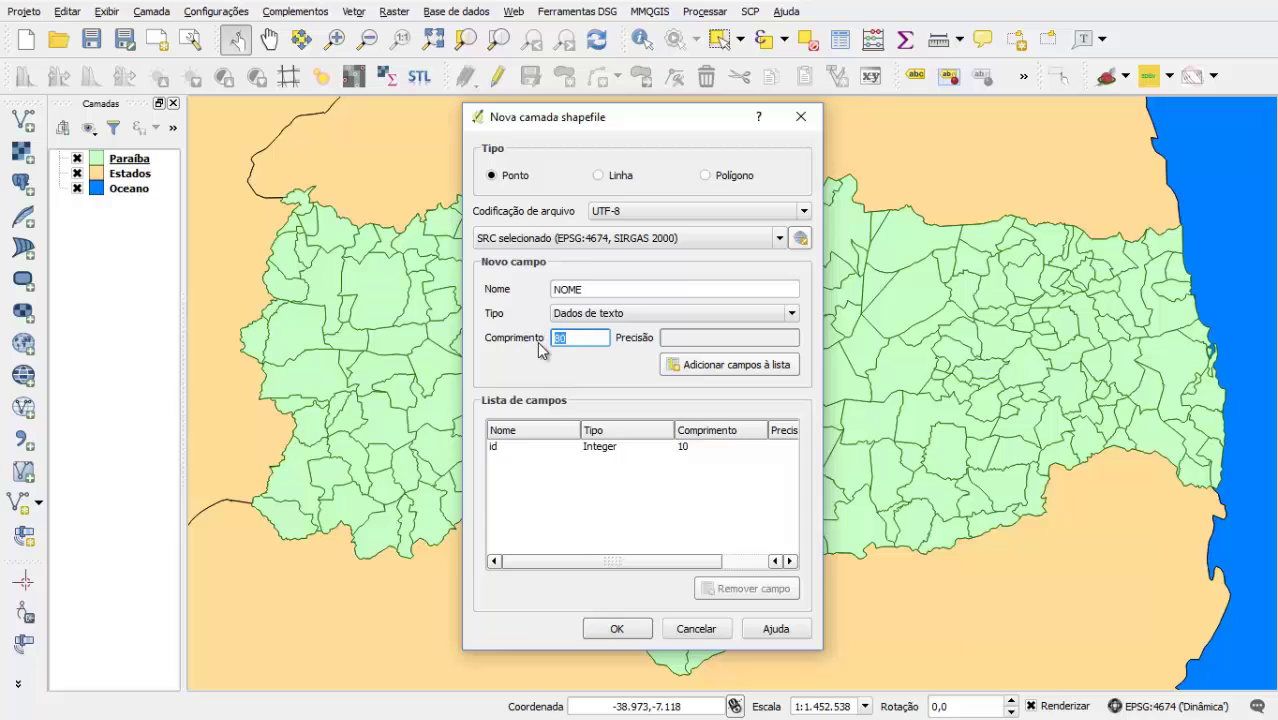
pyautogui.write('255')
pyautogui.moveTo(628, 122); pyautogui.dragTo(959, 120)
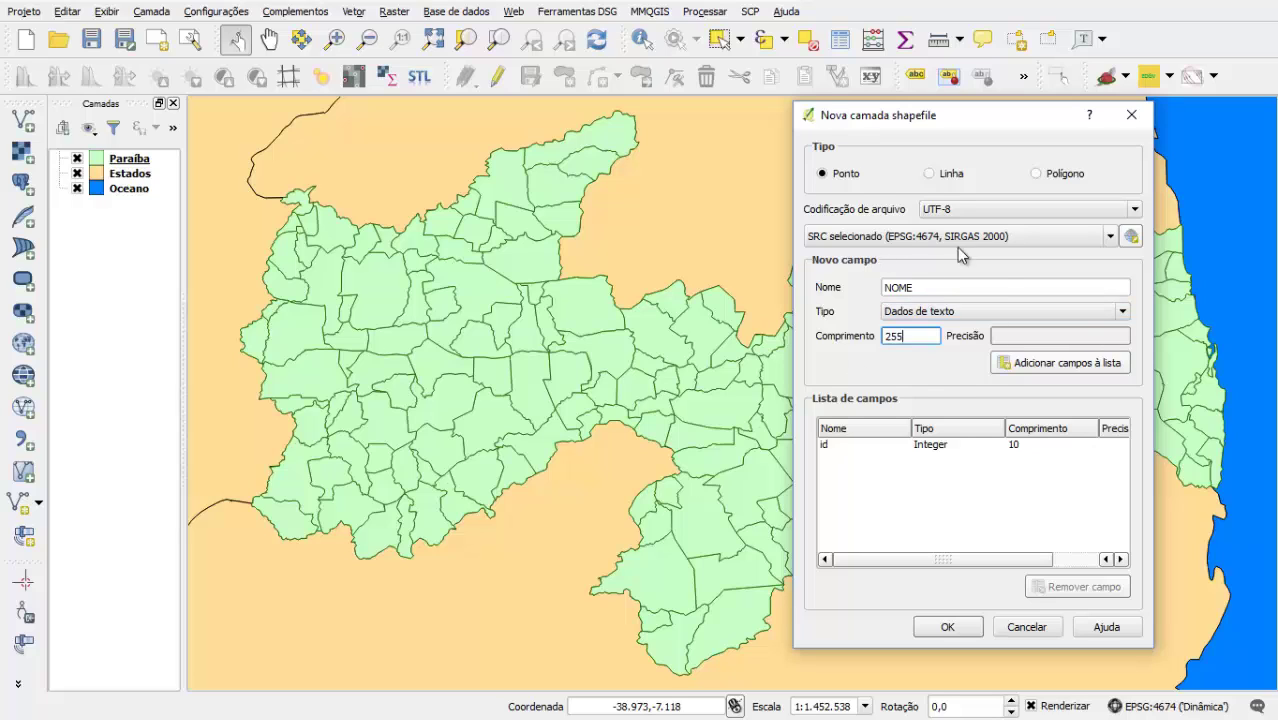
pyautogui.click(1077, 372)
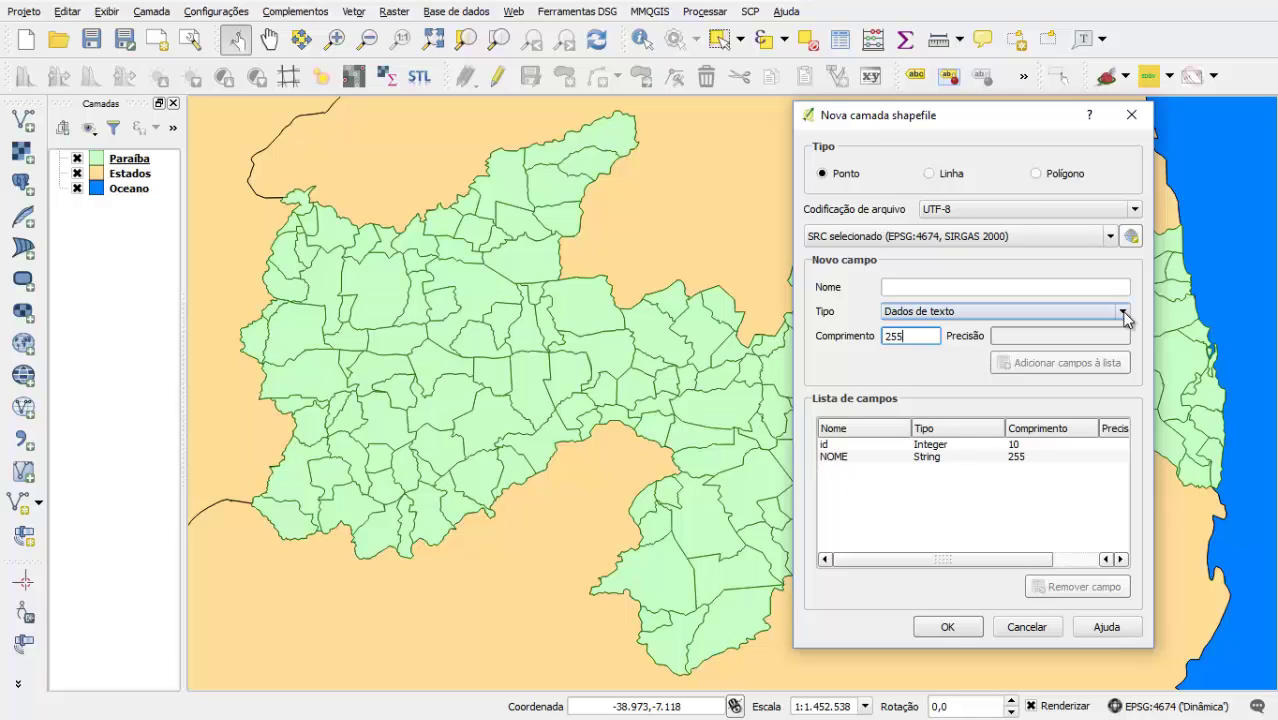
# Switch the unnamed new field's type to Número inteiro and set its length to 6.
pyautogui.click(1010, 311)
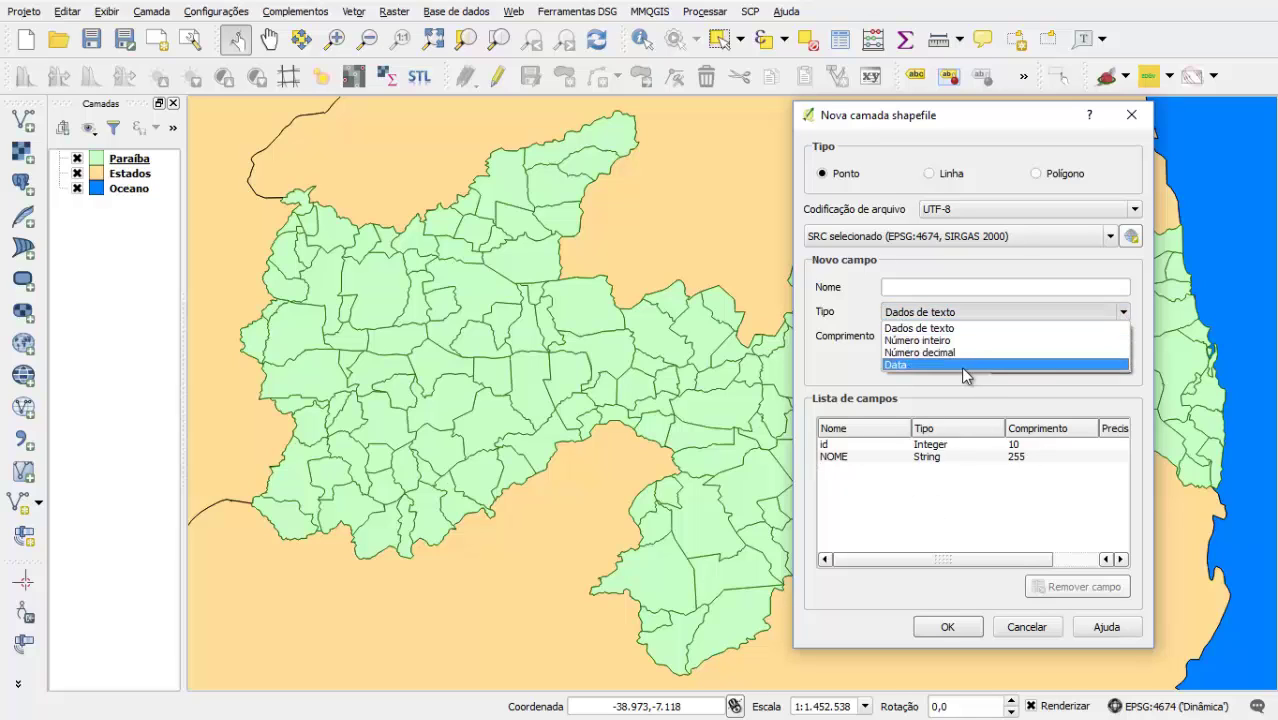
pyautogui.click(963, 311)
pyautogui.click(963, 311)
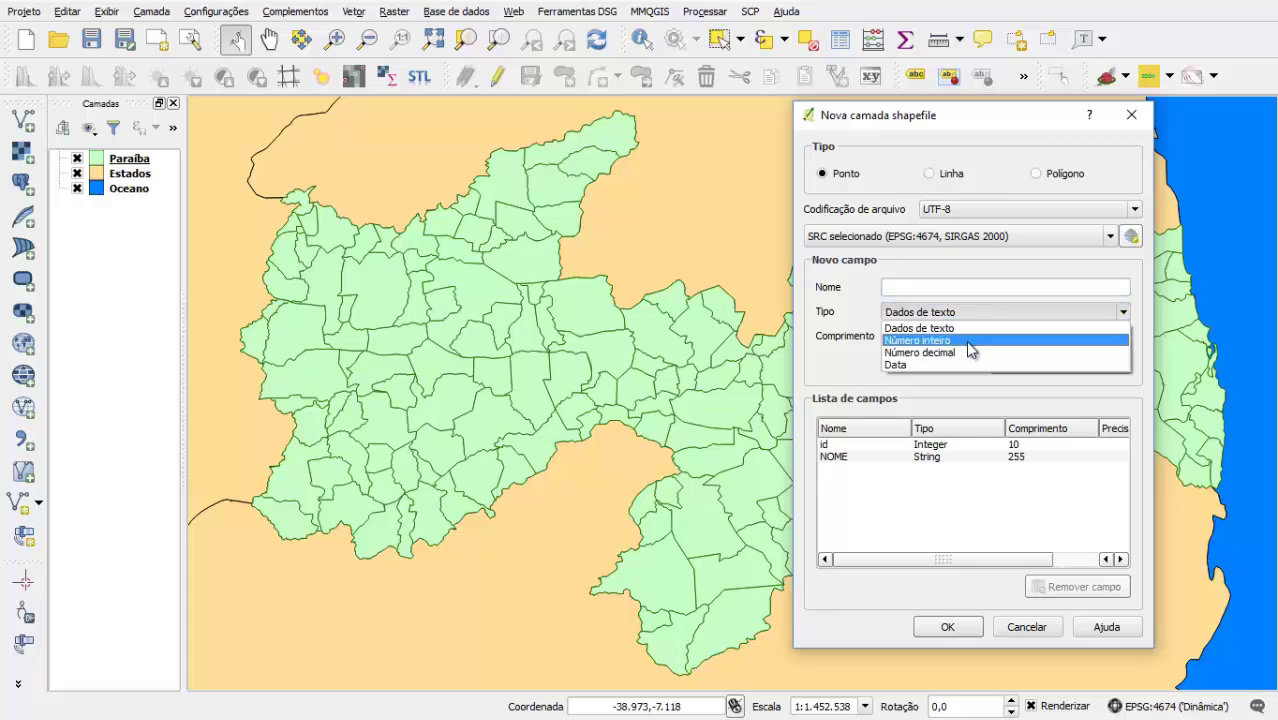
pyautogui.click(965, 340)
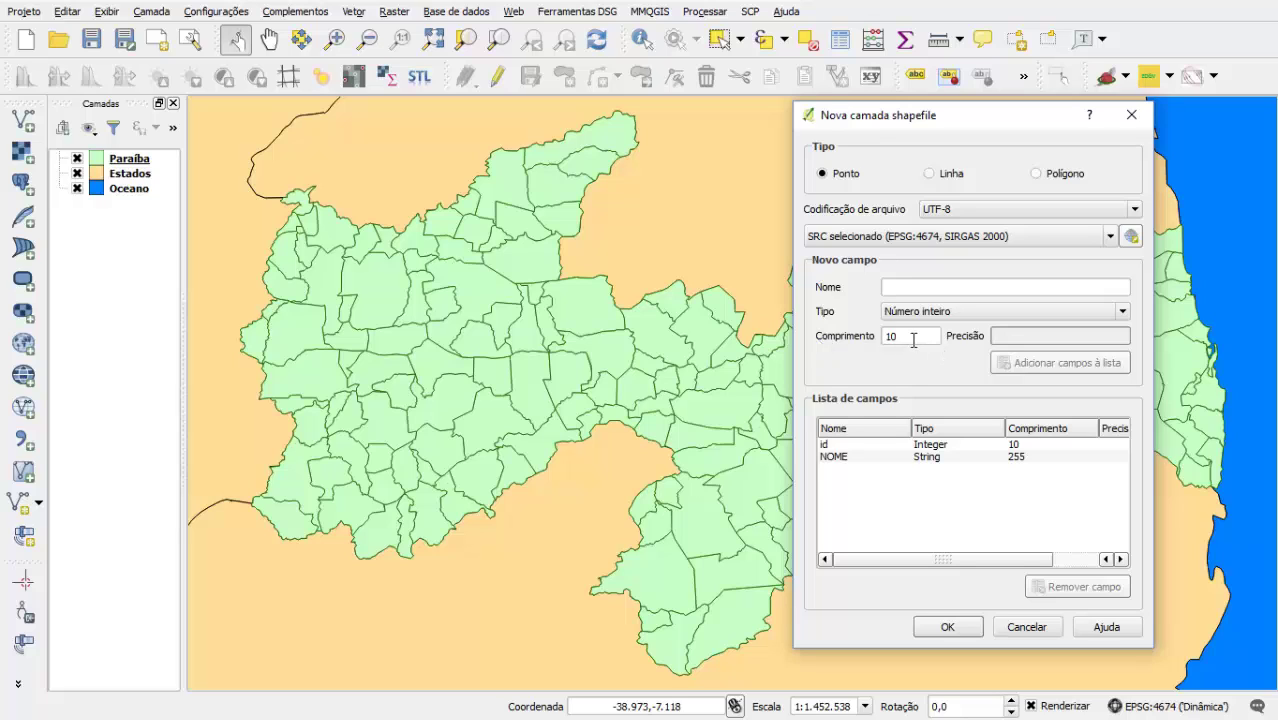
pyautogui.moveTo(913, 340); pyautogui.dragTo(883, 338)
pyautogui.click(913, 336)
pyautogui.moveTo(909, 336); pyautogui.dragTo(888, 337)
pyautogui.write('3')
pyautogui.hotkey('ctrl', 'a')
pyautogui.write('6')
# Change the new field's type to Número decimal, with length 7 and precision 3.
pyautogui.click(963, 314)
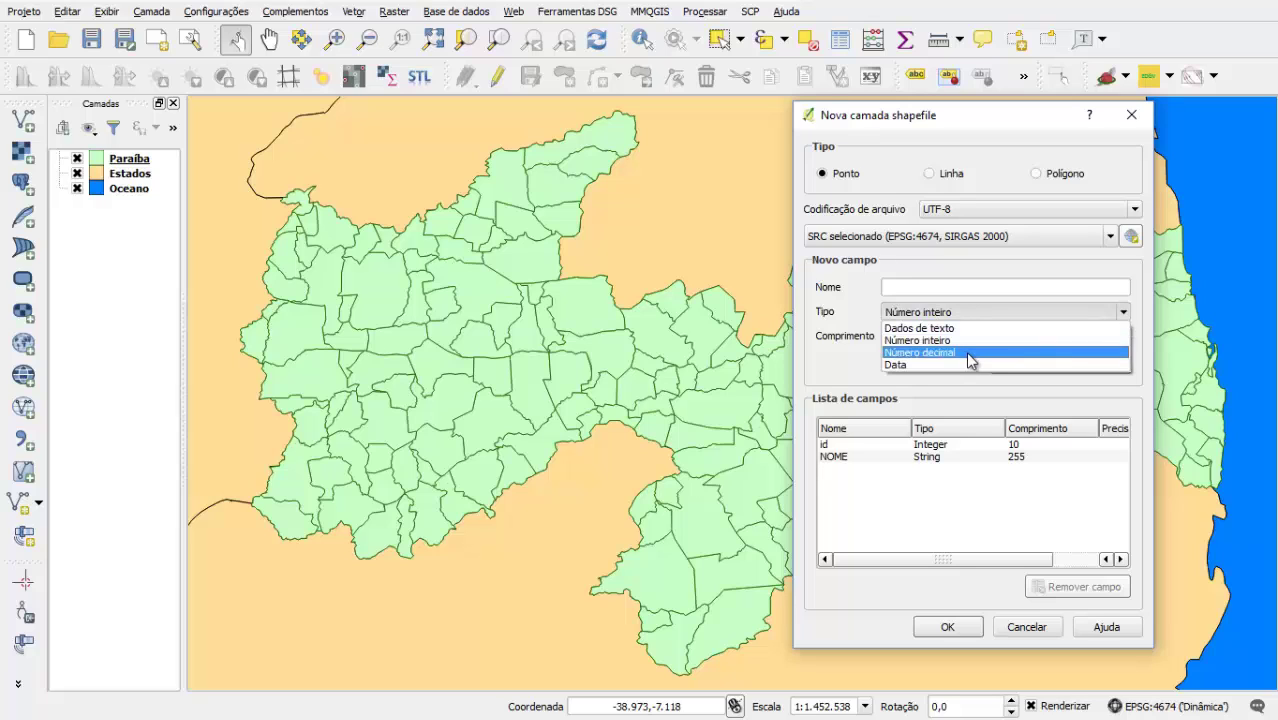
pyautogui.click(965, 351)
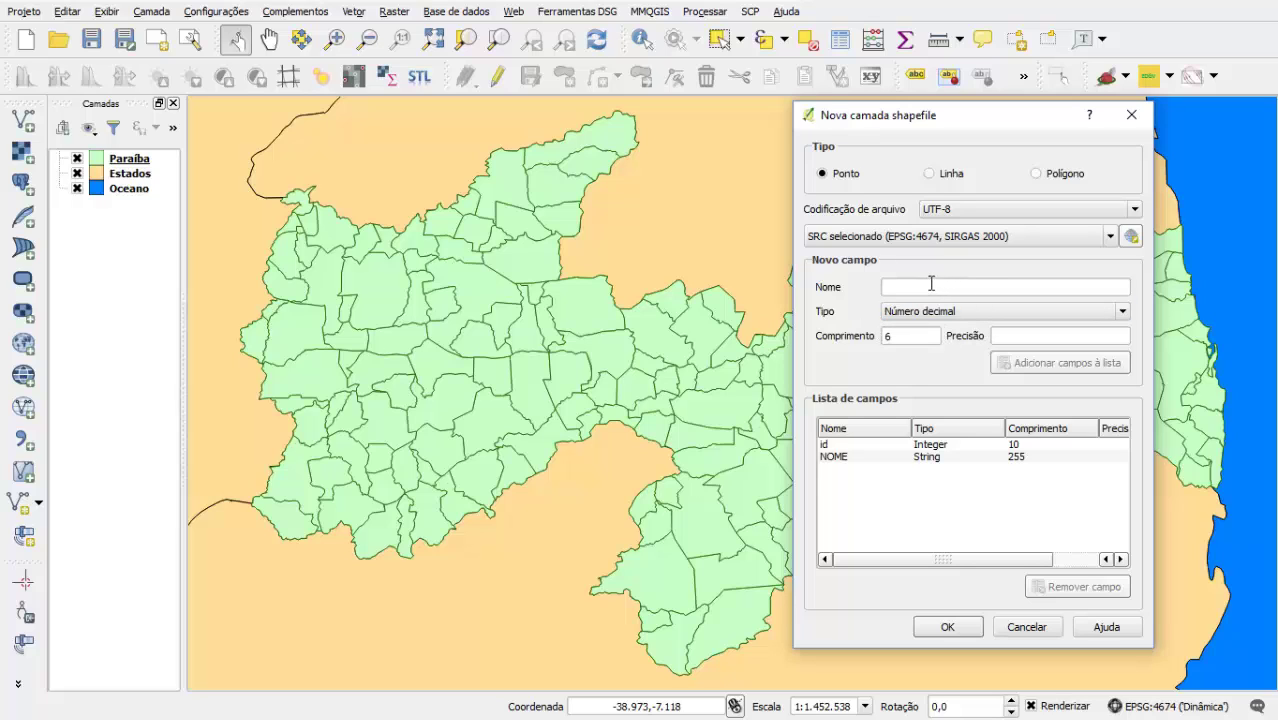
pyautogui.doubleClick(923, 336)
pyautogui.click(917, 341)
pyautogui.moveTo(912, 335); pyautogui.dragTo(872, 336)
pyautogui.click(1047, 334)
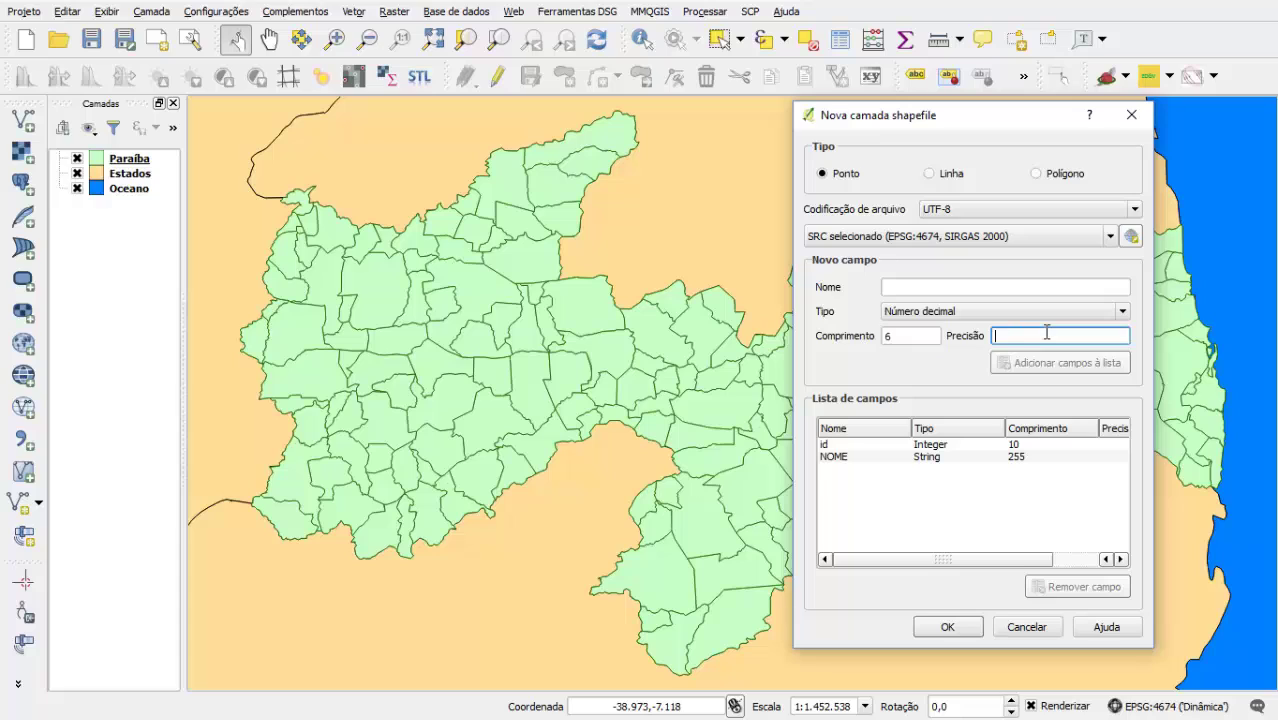
pyautogui.doubleClick(913, 337)
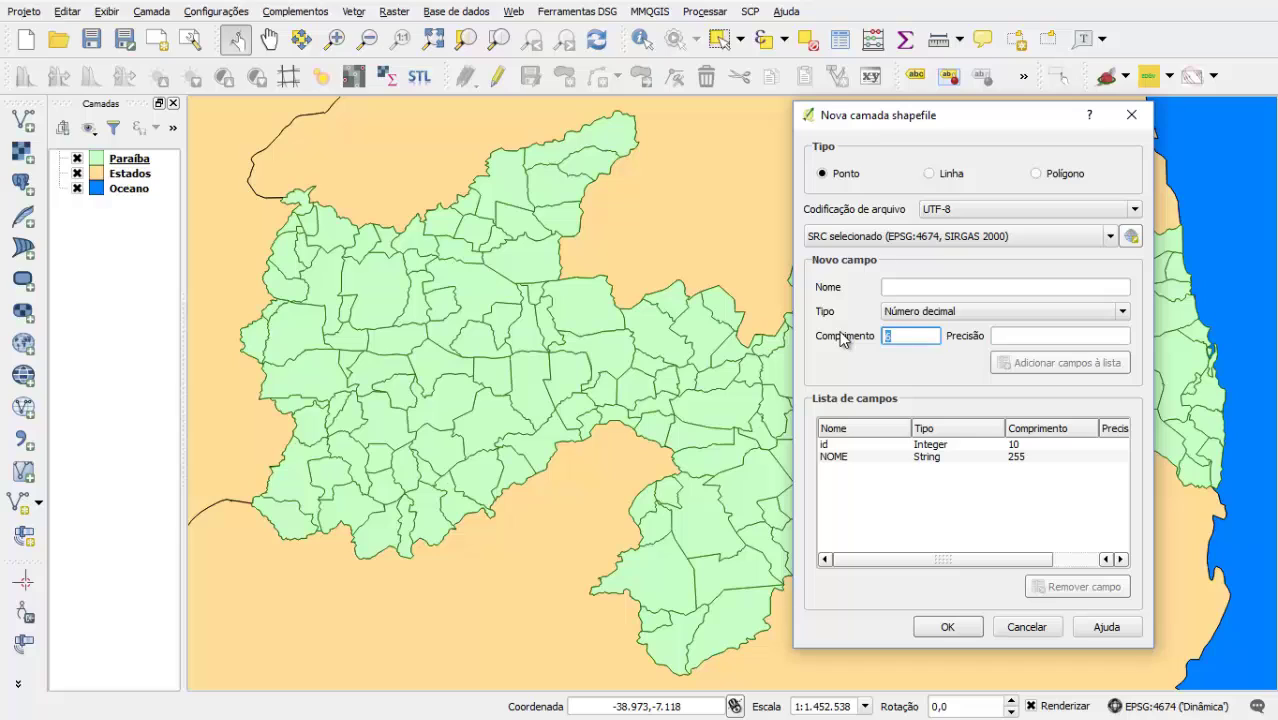
pyautogui.write('7')
pyautogui.click(1016, 336)
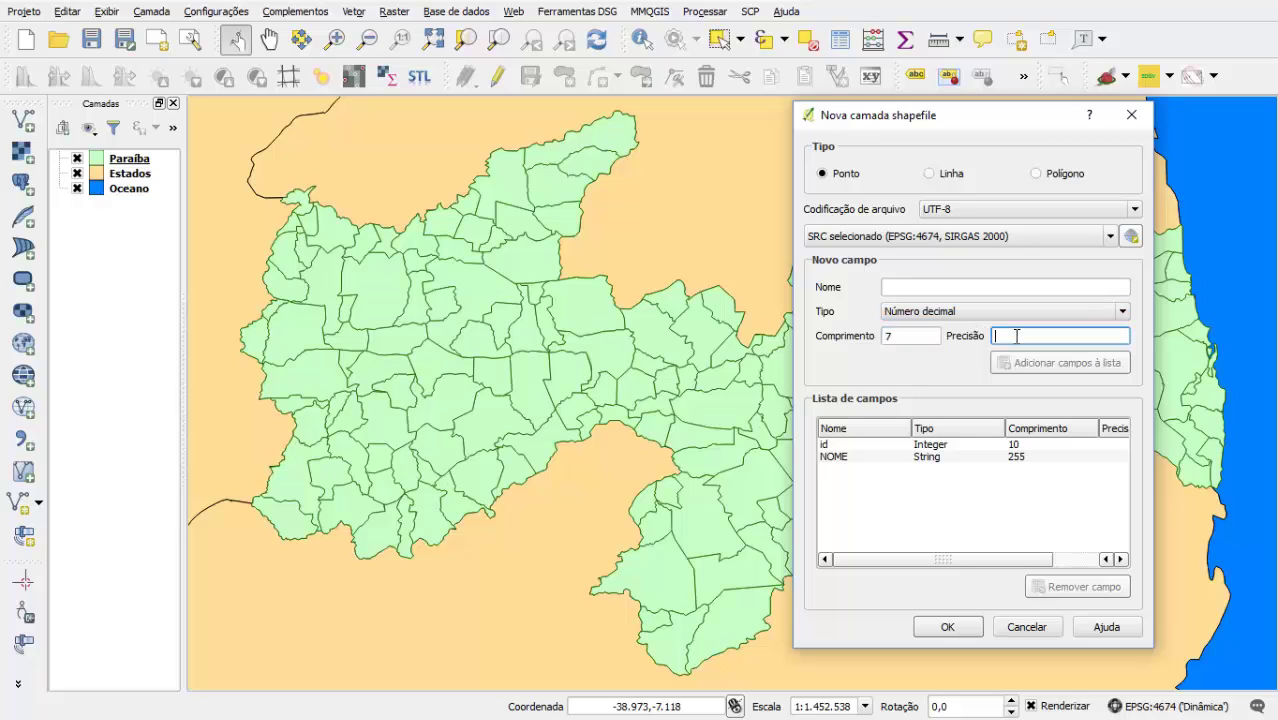
pyautogui.write('3')
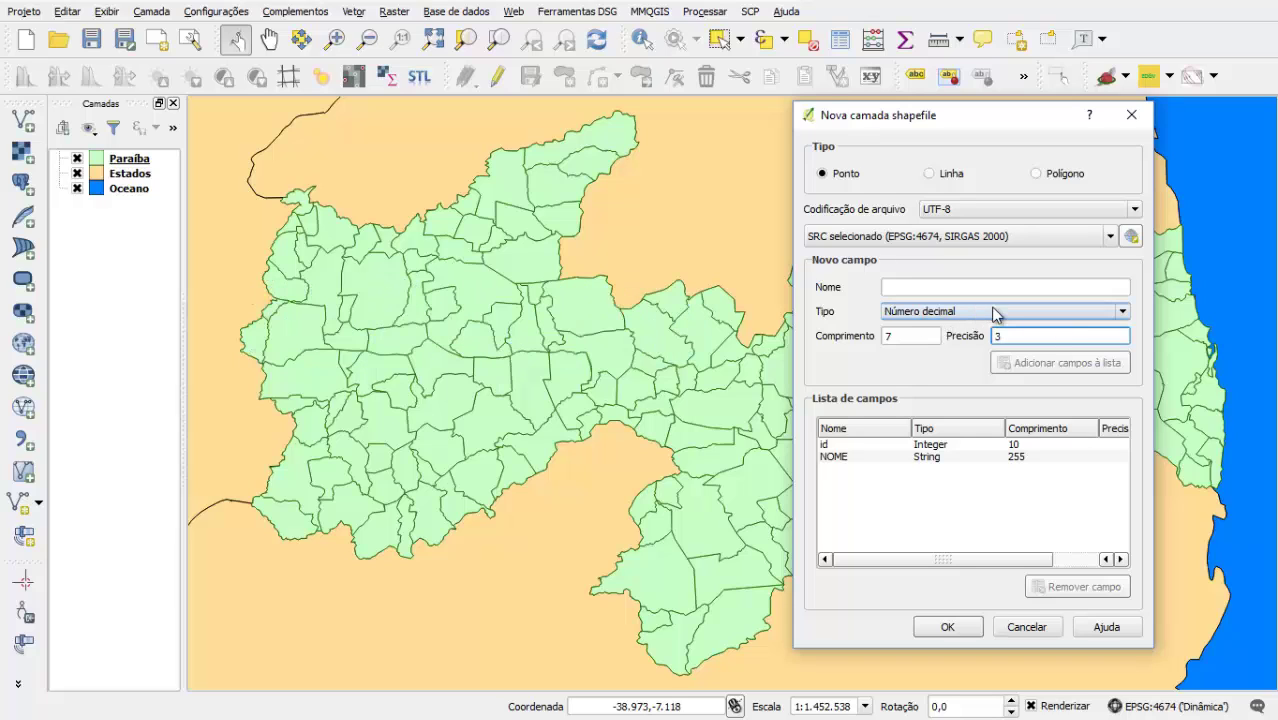
# Change the new field's type to Data and clear its length and precision values.
pyautogui.click(989, 312)
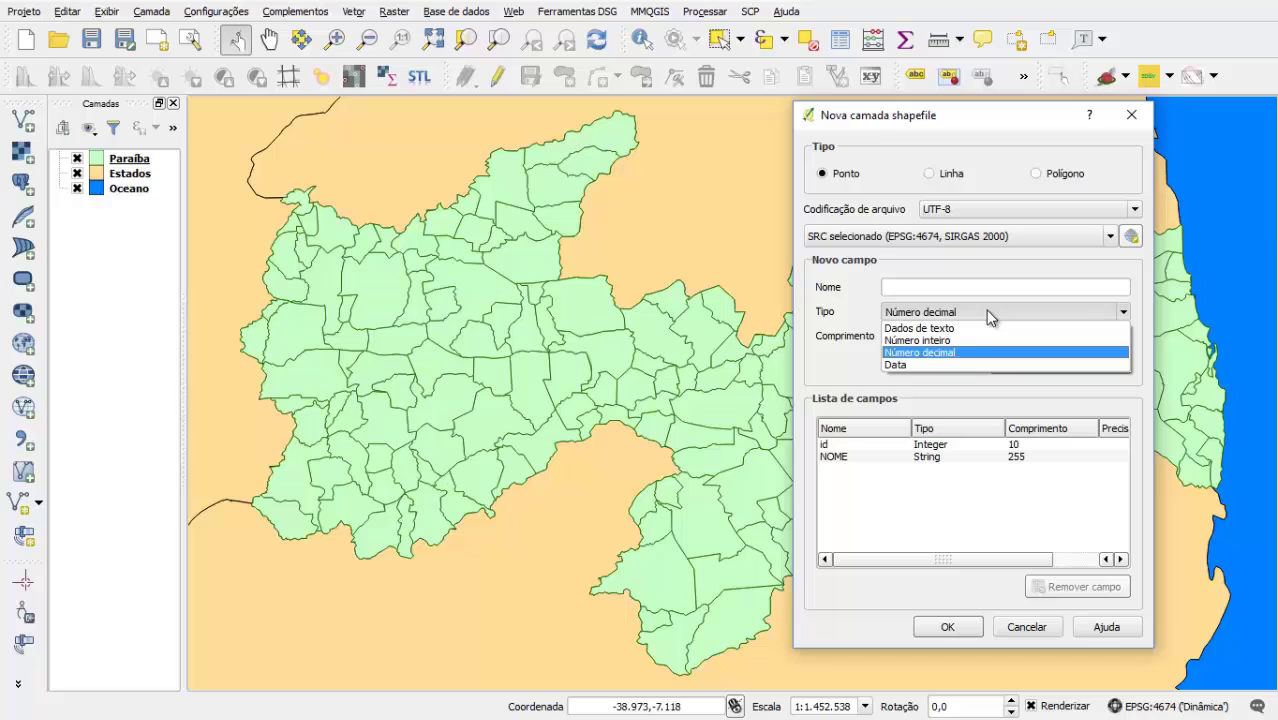
pyautogui.click(981, 366)
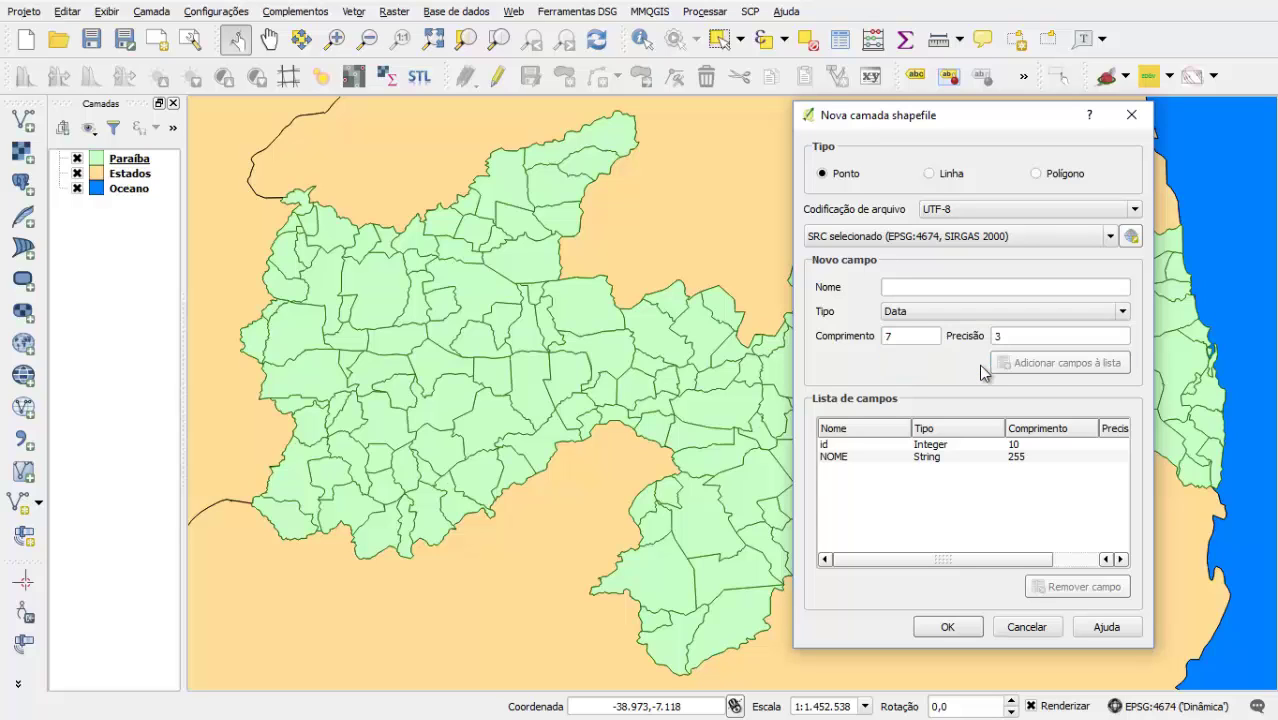
pyautogui.click(914, 336)
pyautogui.moveTo(914, 336); pyautogui.dragTo(870, 338)
pyautogui.press('BackSpace')
pyautogui.moveTo(998, 336); pyautogui.dragTo(985, 339)
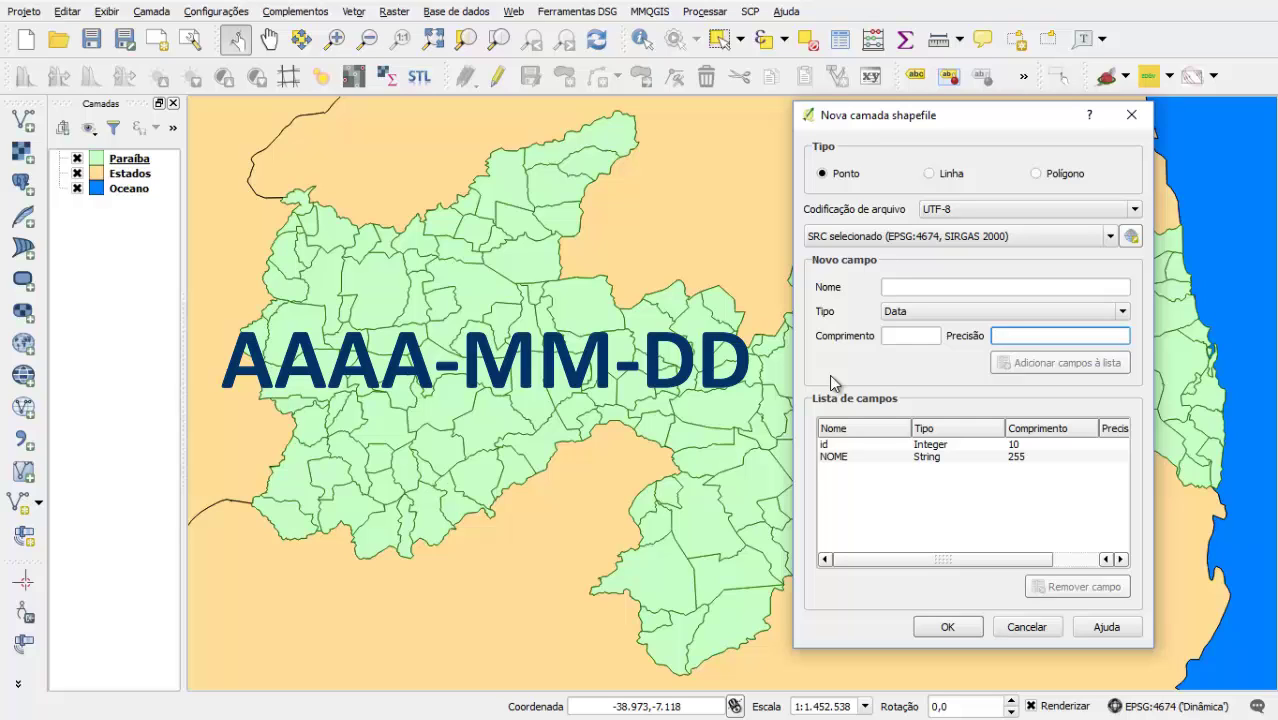
pyautogui.click(1125, 314)
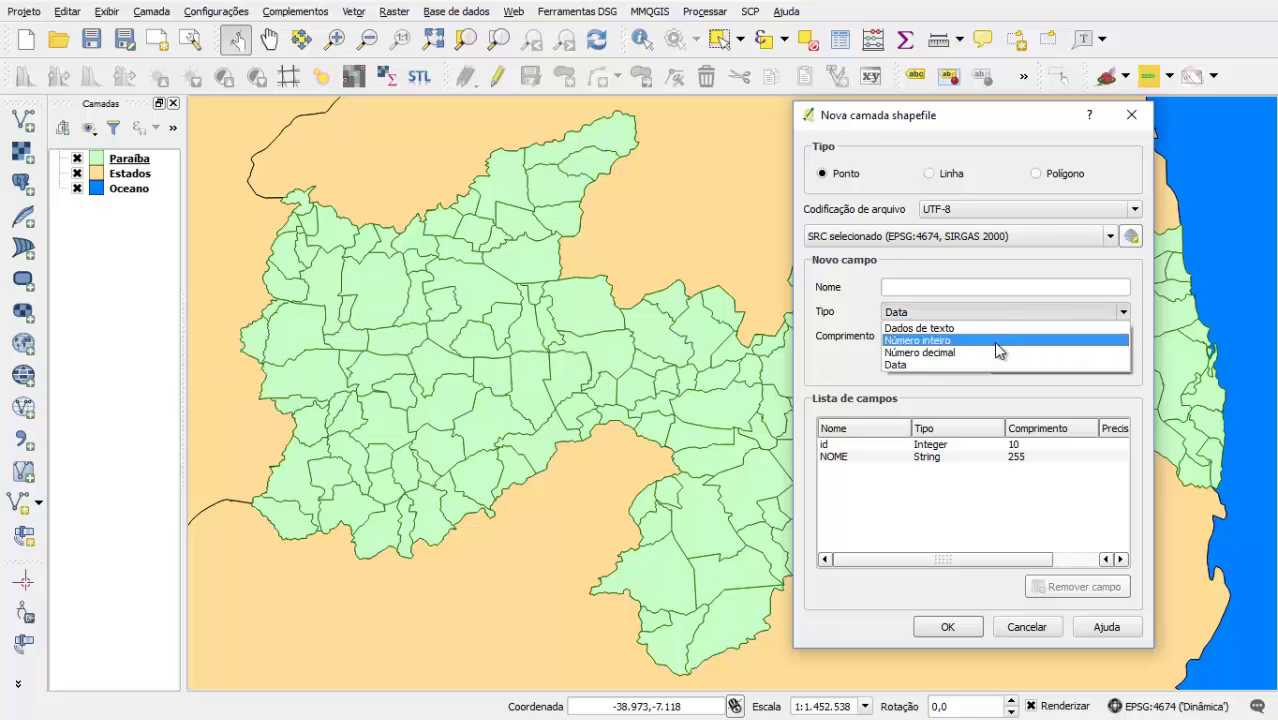
pyautogui.click(1124, 313)
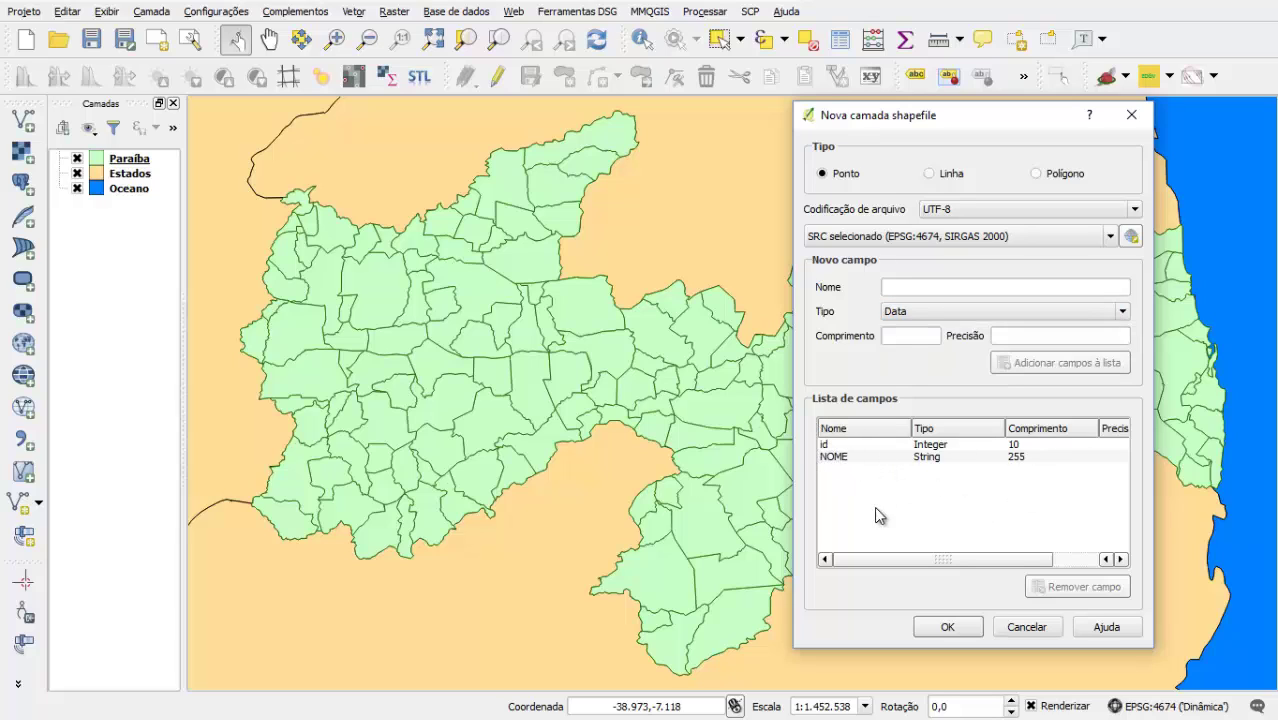
# Confirm the new point shapefile's settings and save it as Lojas in the CursoQGIS resultados folder.
pyautogui.click(975, 634)
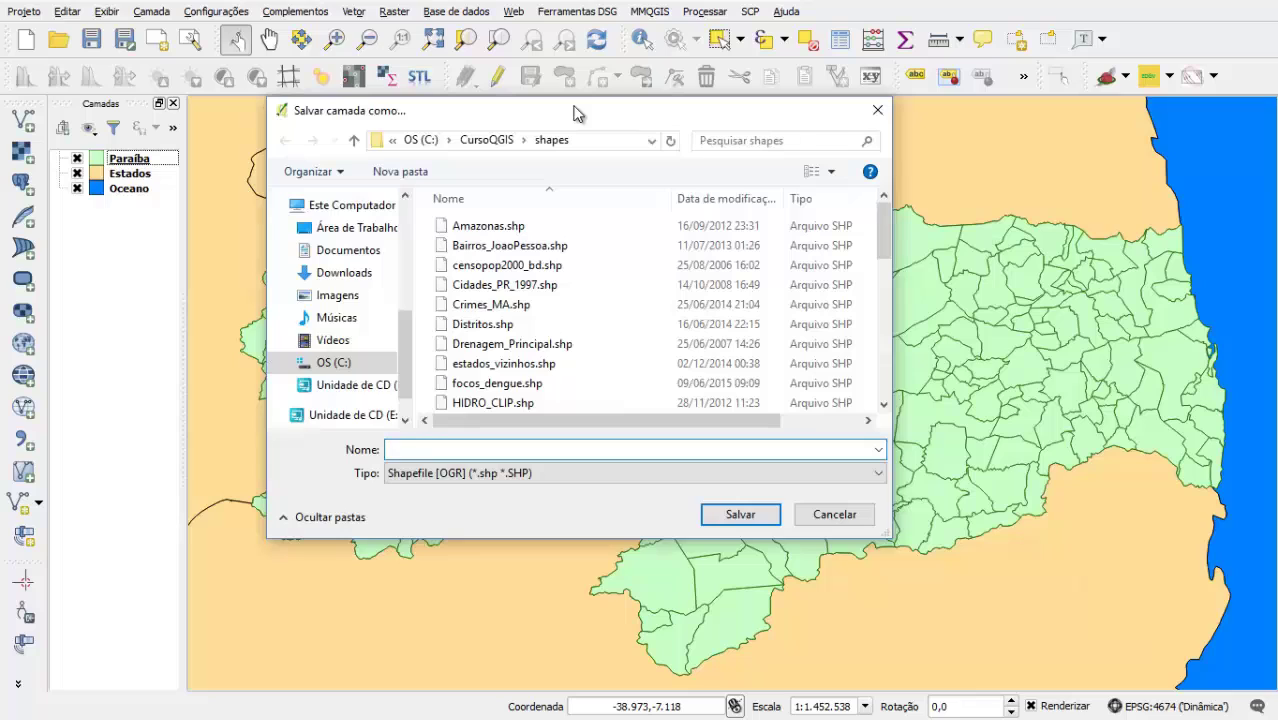
pyautogui.click(488, 141)
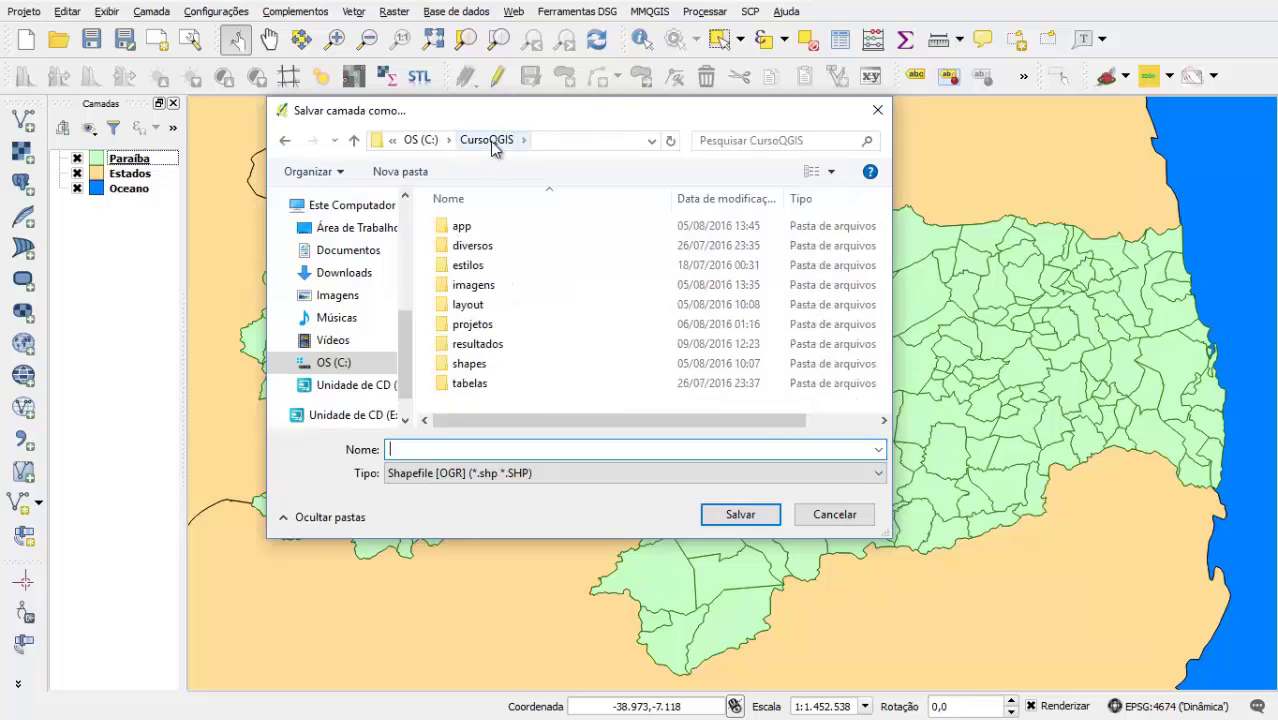
pyautogui.doubleClick(478, 344)
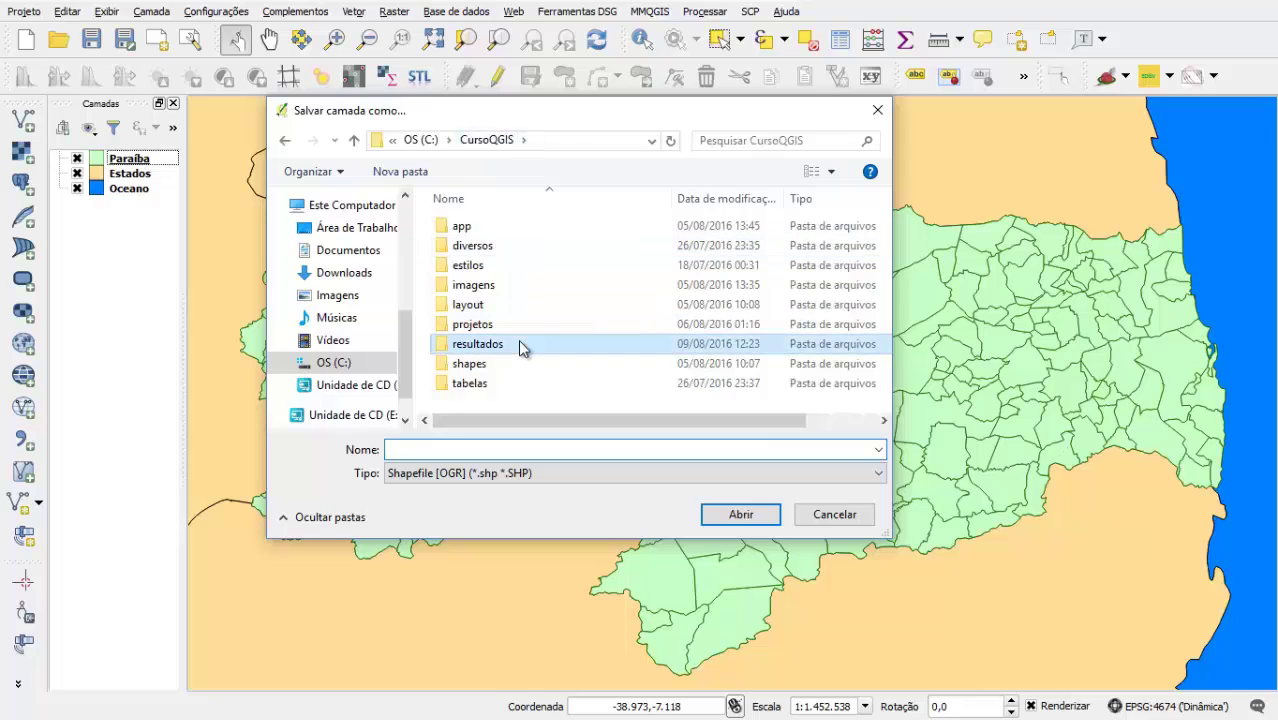
pyautogui.click(451, 449)
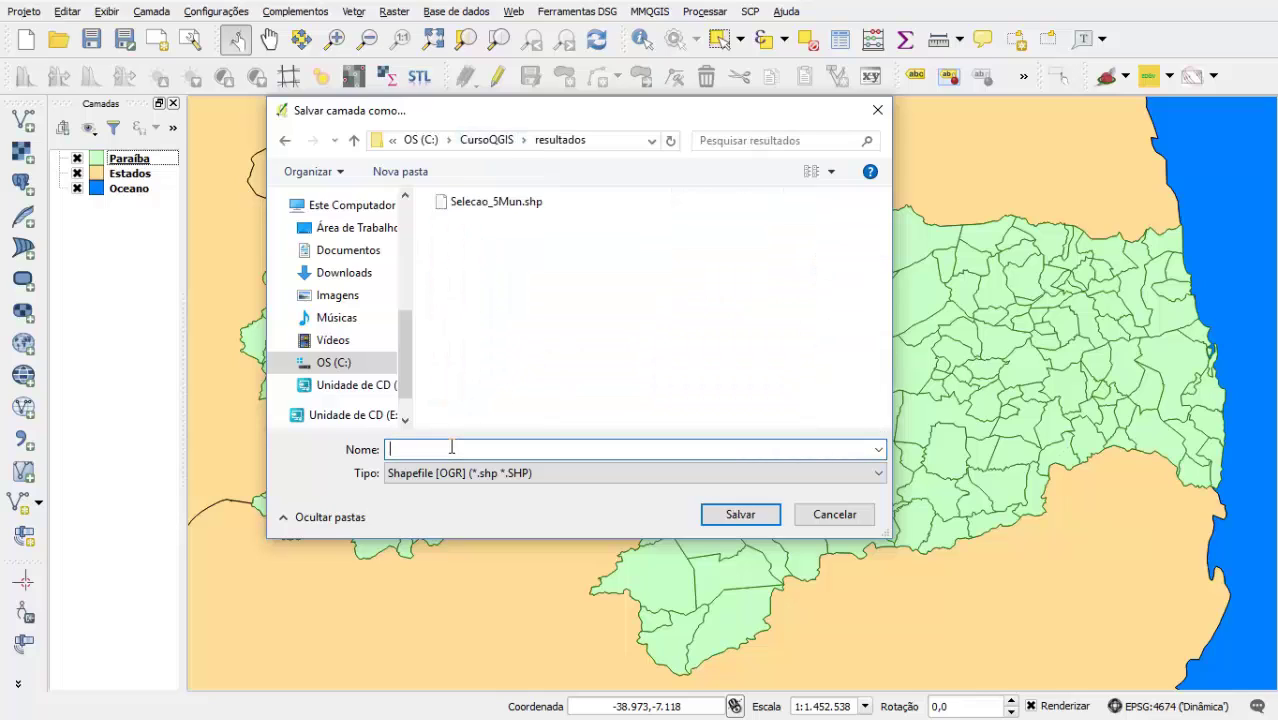
pyautogui.write('ojas')
pyautogui.click(740, 516)
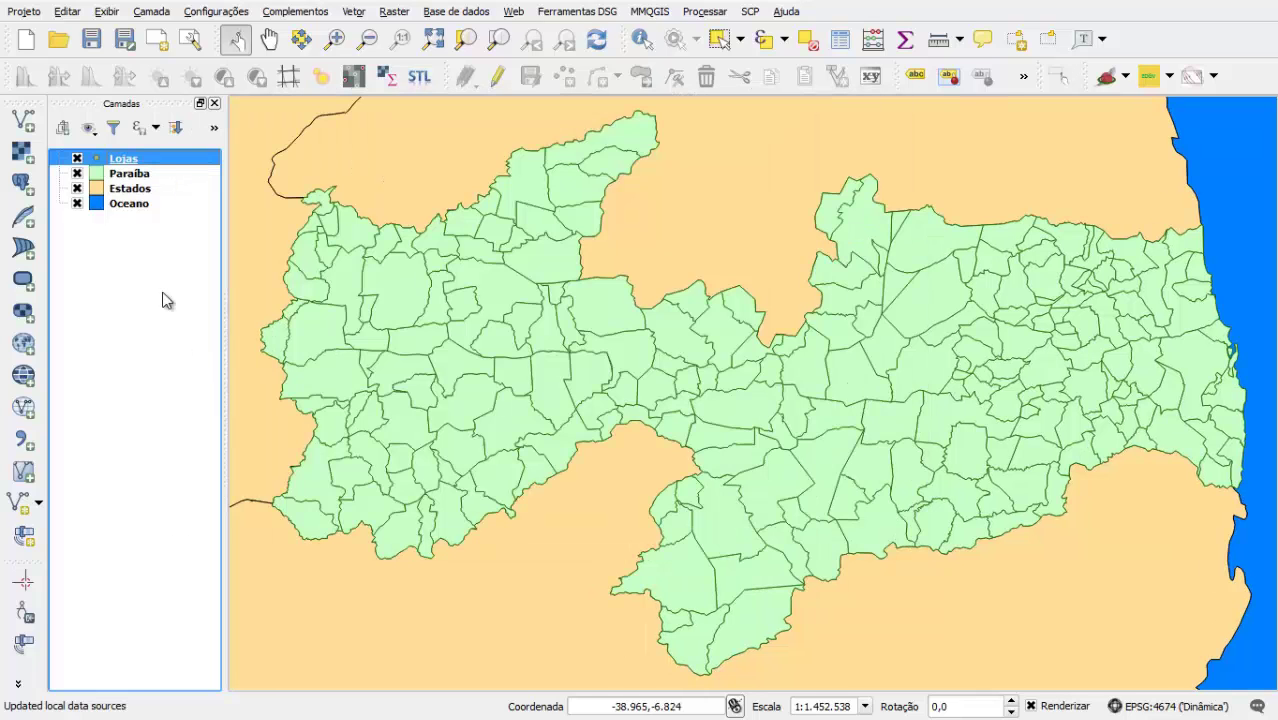
# Show the feature count for the Lojas layer in the layer list.
pyautogui.rightClick(154, 158)
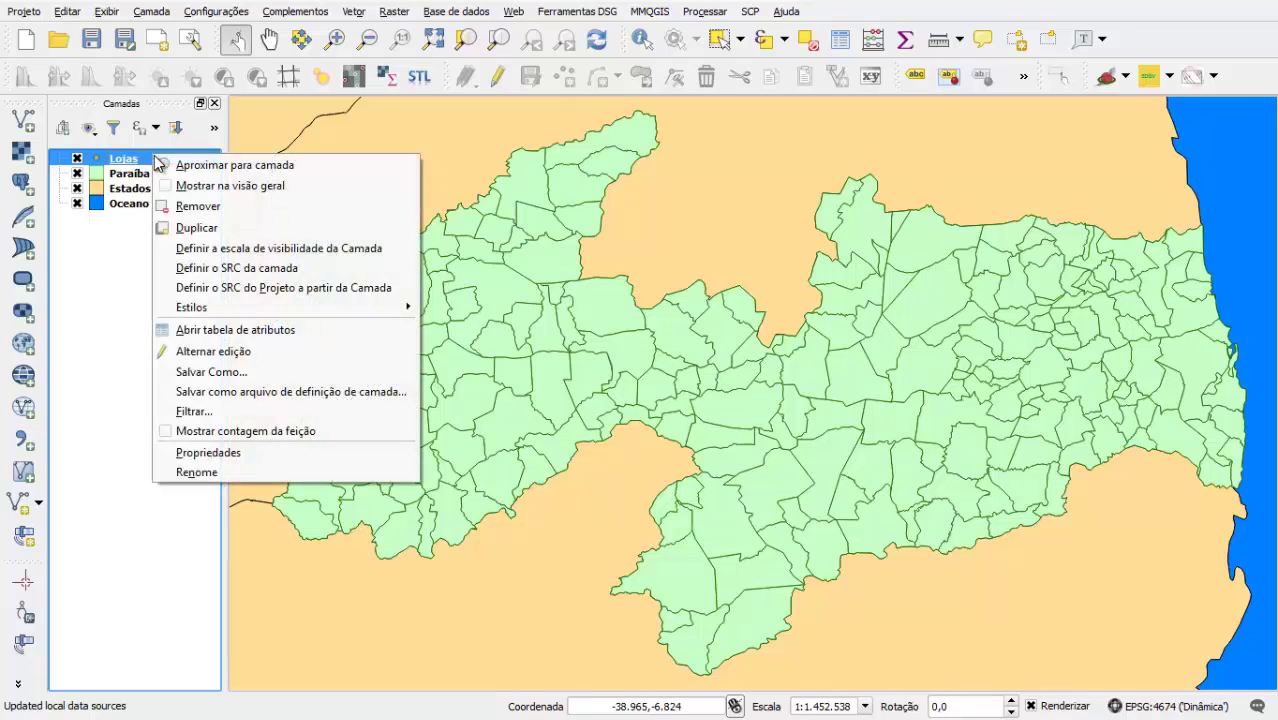
pyautogui.click(166, 433)
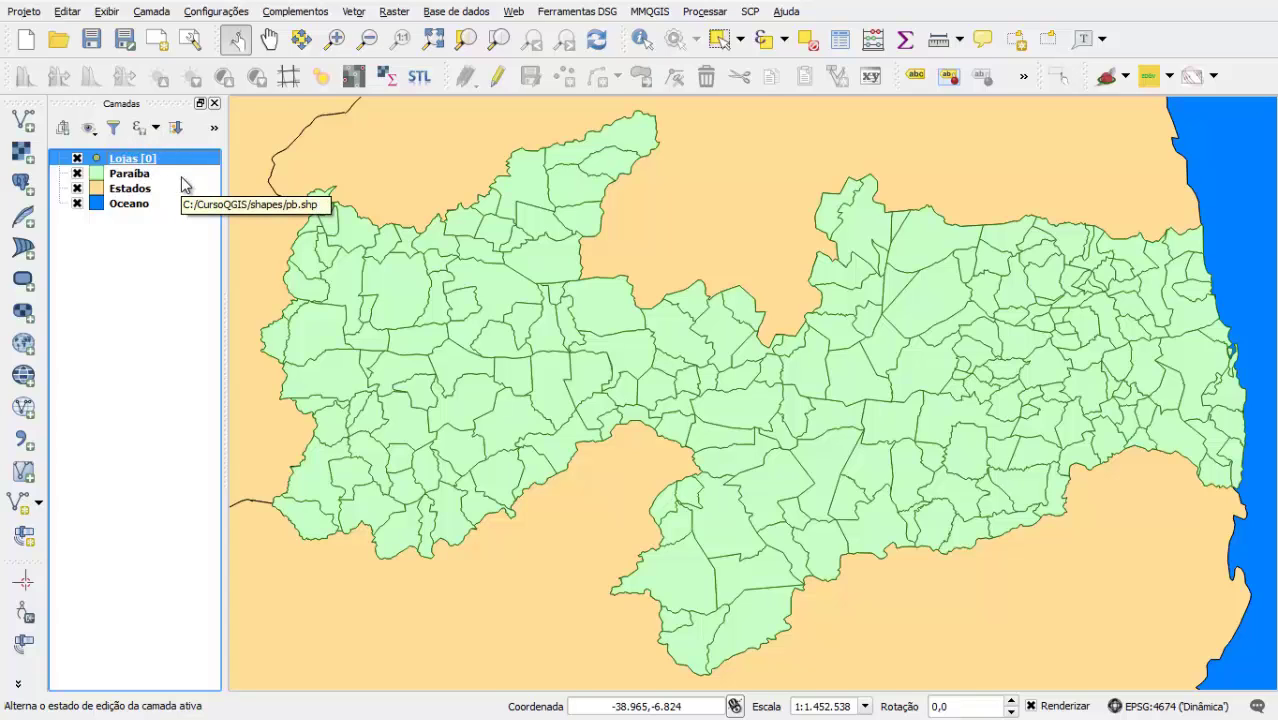
pyautogui.click(168, 318)
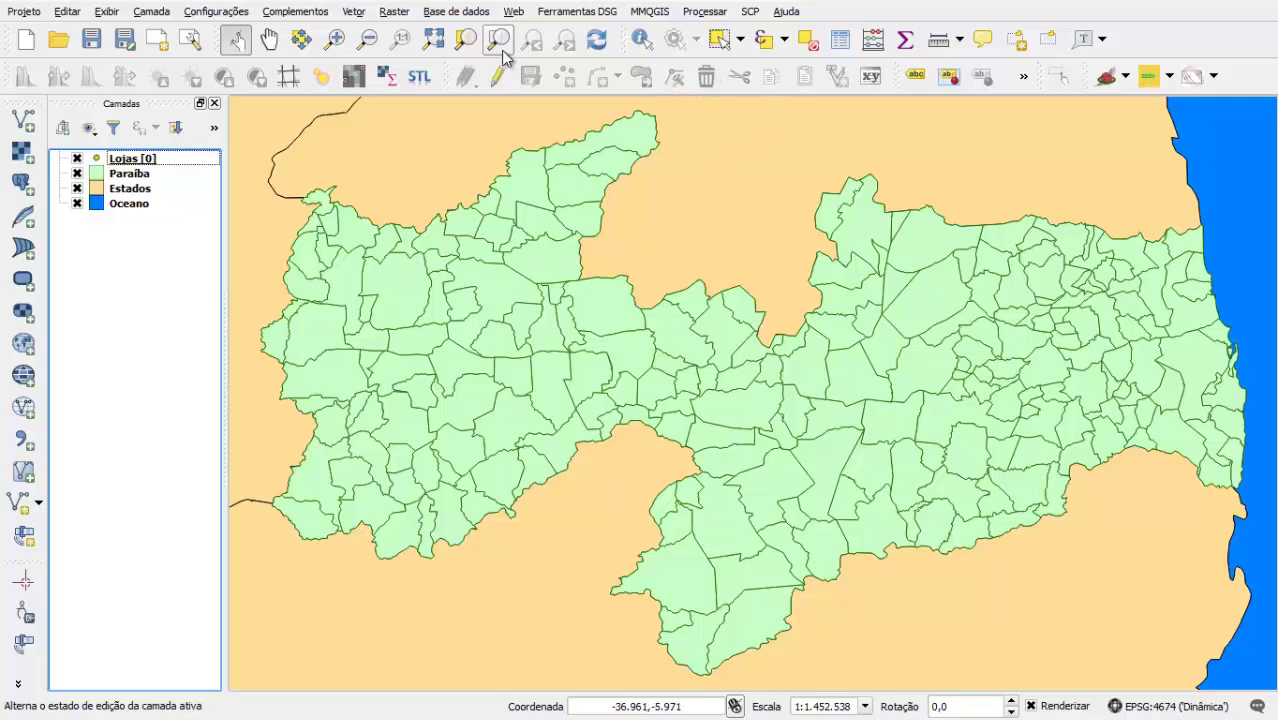
# Enable editing on the Lojas layer.
pyautogui.click(167, 156)
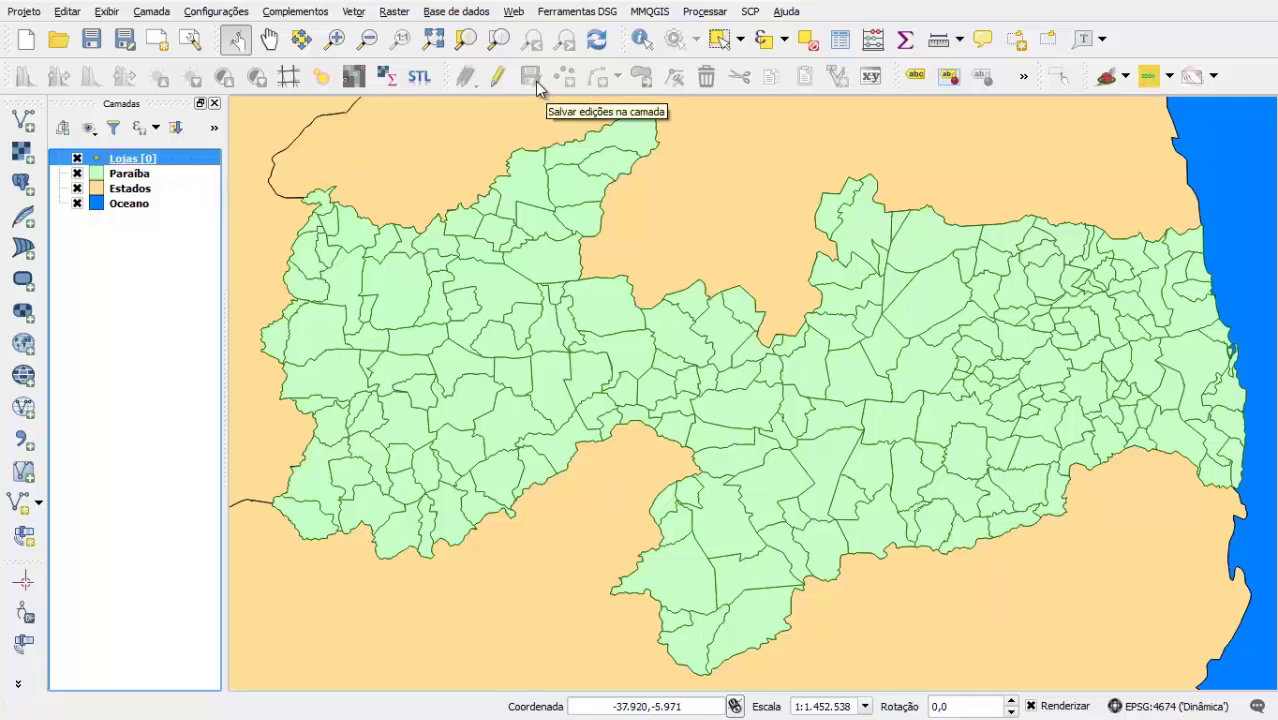
pyautogui.rightClick(174, 166)
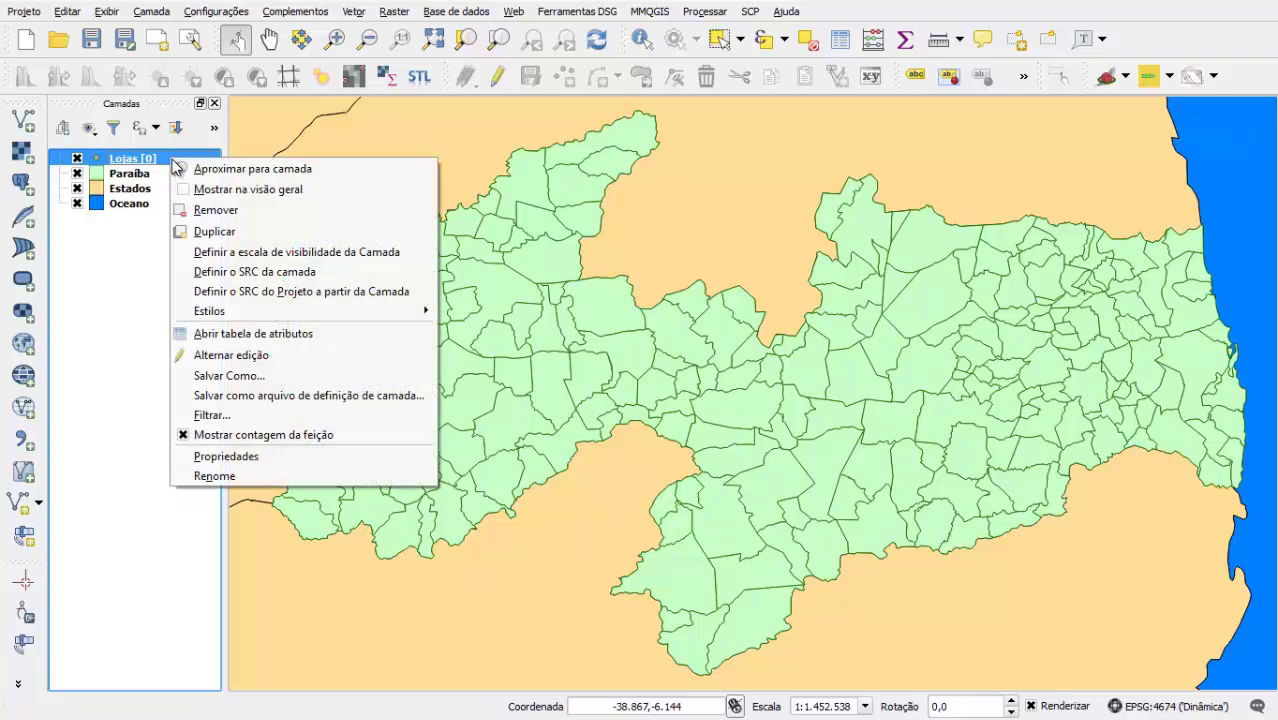
pyautogui.click(285, 357)
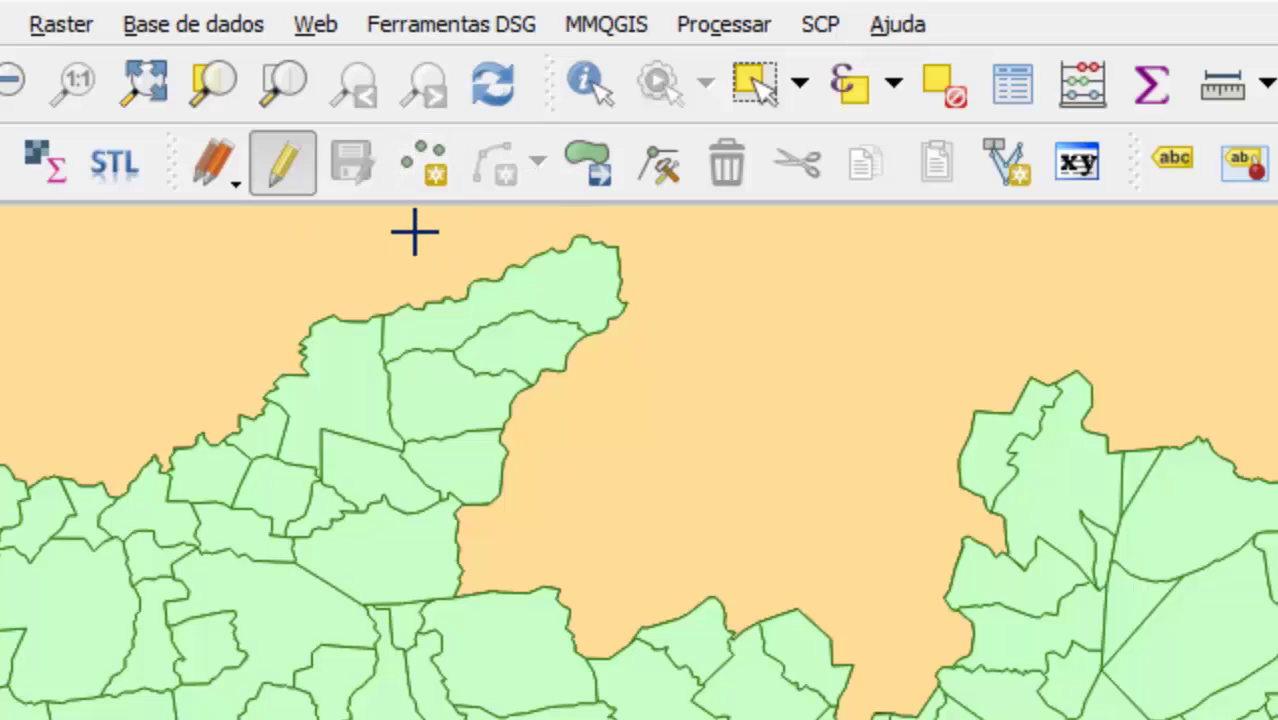
# Add a point feature in Paraíba's northwestern tip with id 001 and NOME Loja A.
pyautogui.click(437, 171)
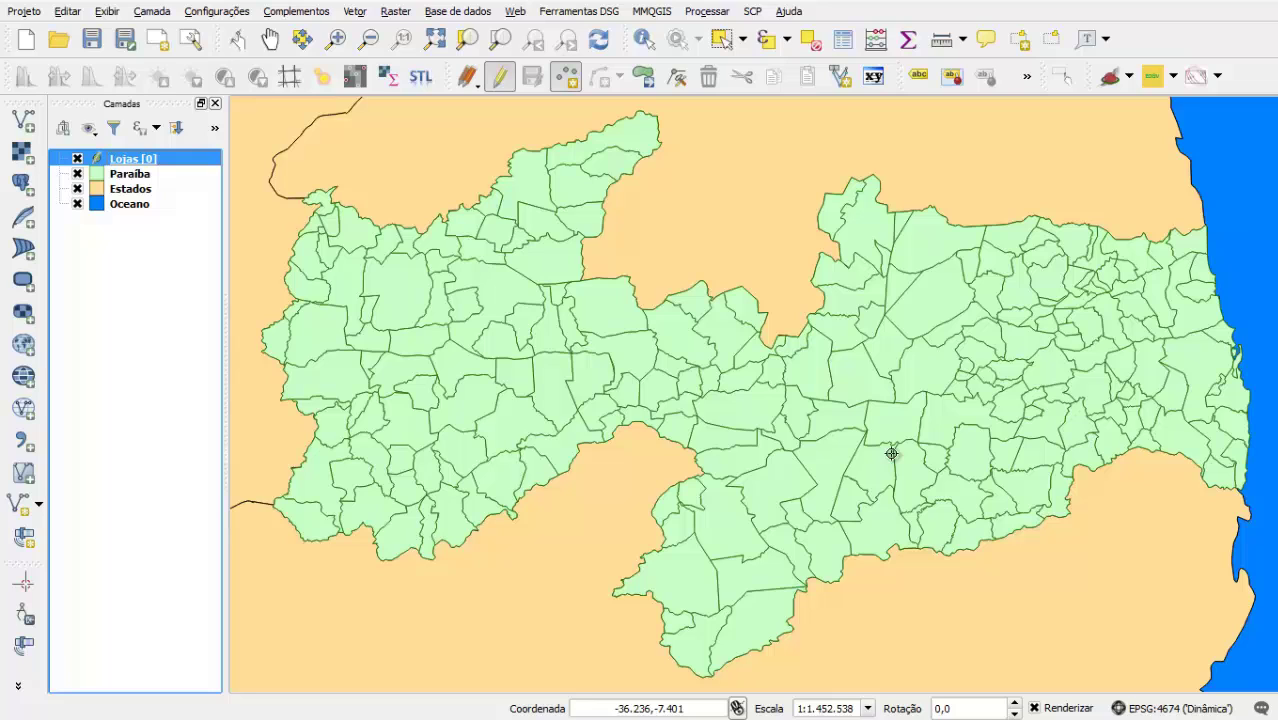
pyautogui.click(523, 187)
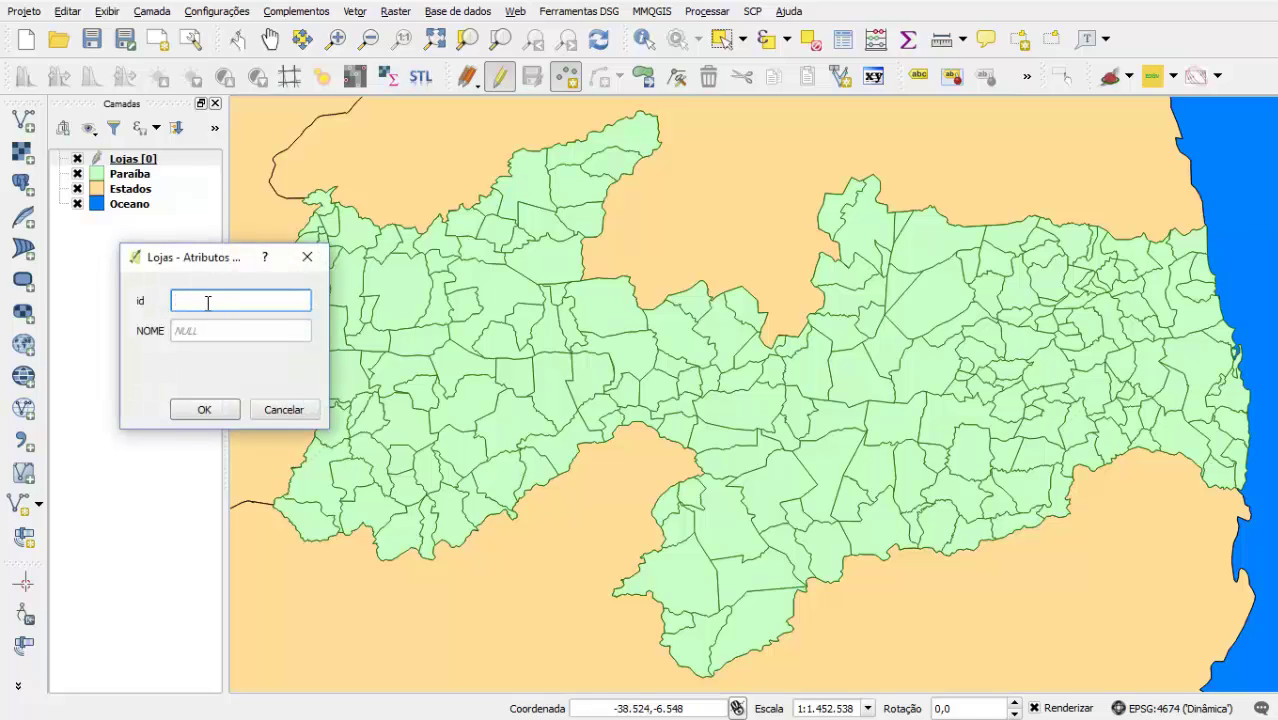
pyautogui.write('001')
pyautogui.press('Tab')
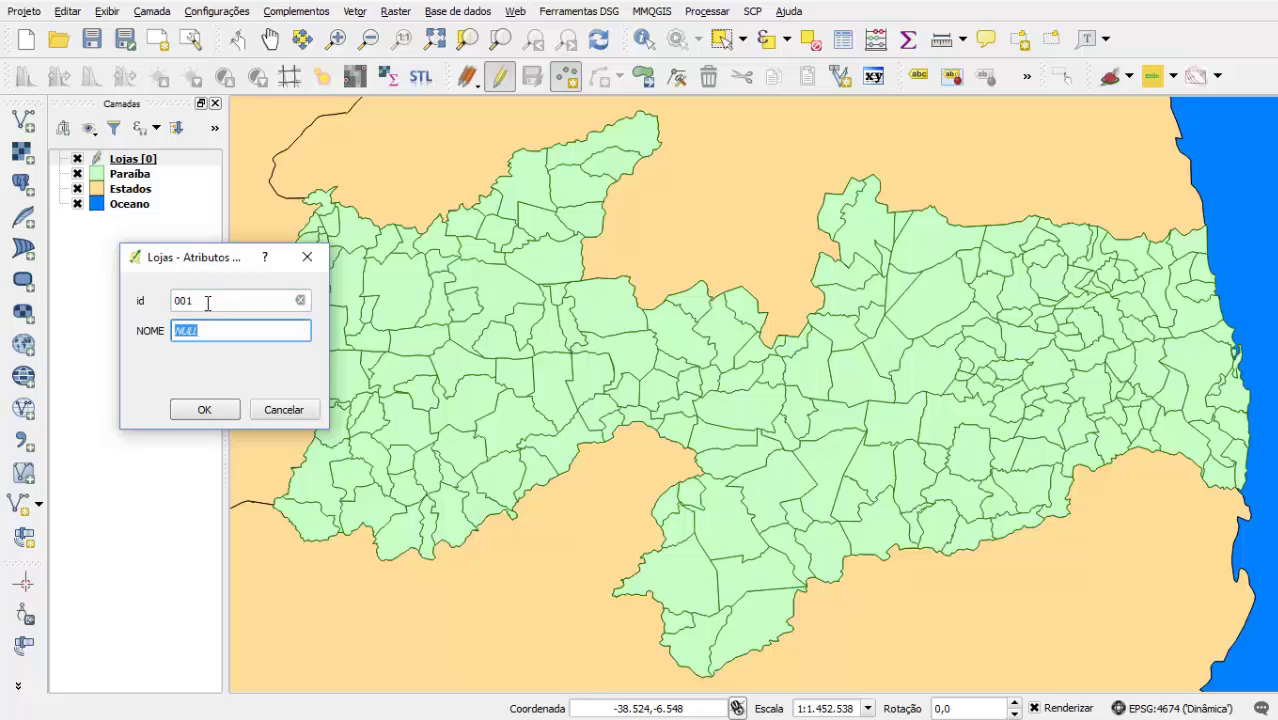
pyautogui.write('Loja A')
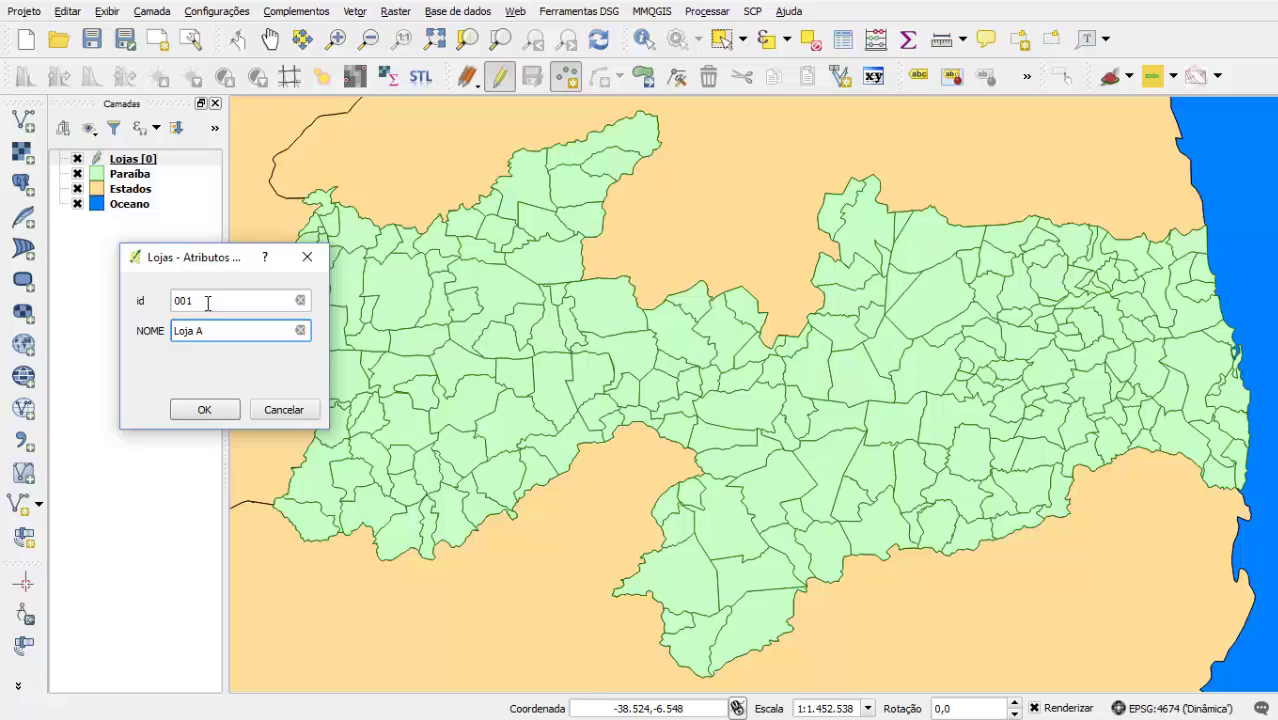
pyautogui.click(205, 410)
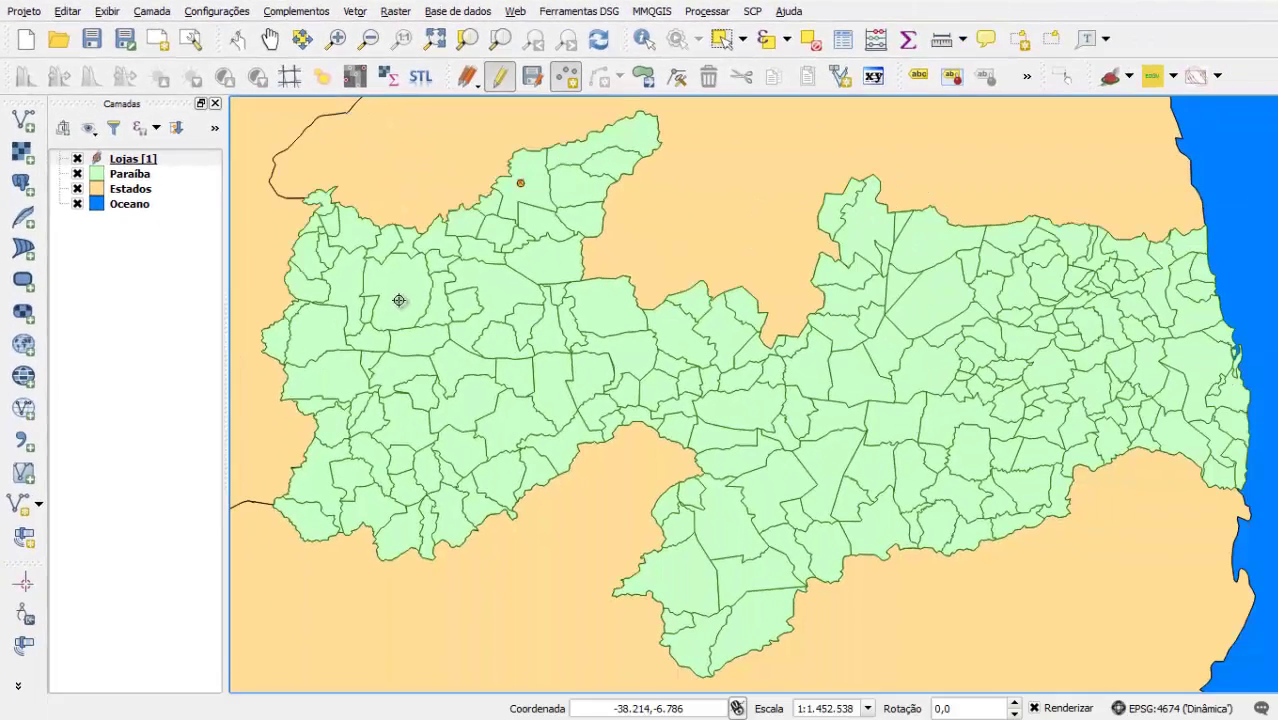
# Add a second point in western Paraíba, southwest of Loja A, with id 002 and a NOME beginning with Loja.
pyautogui.click(399, 300)
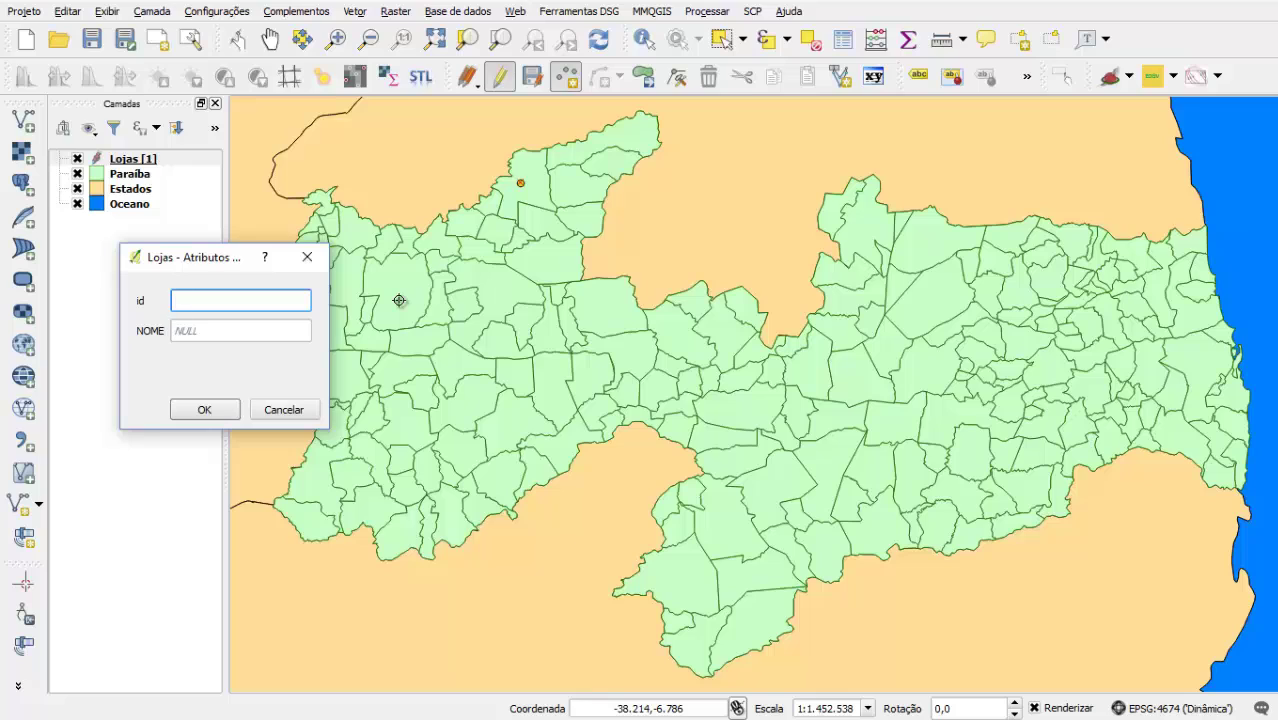
pyautogui.write('002')
pyautogui.press('Tab')
pyautogui.write('Loja')
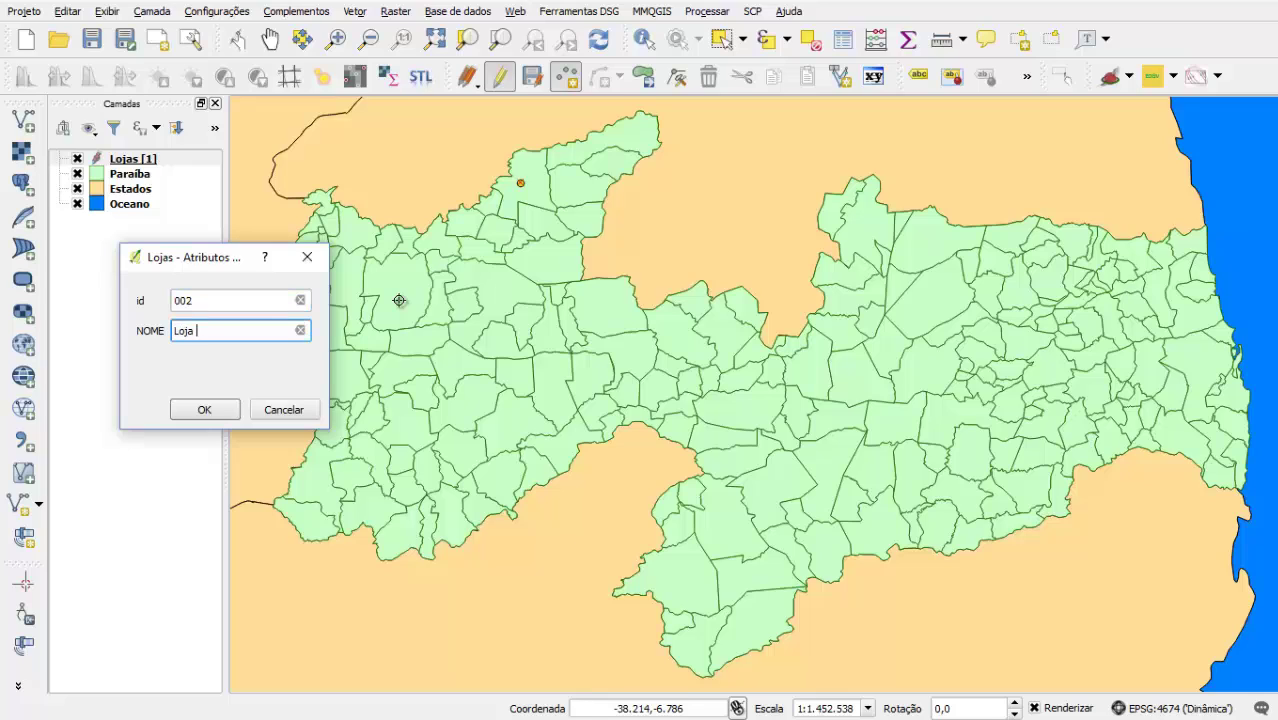
pyautogui.click(224, 414)
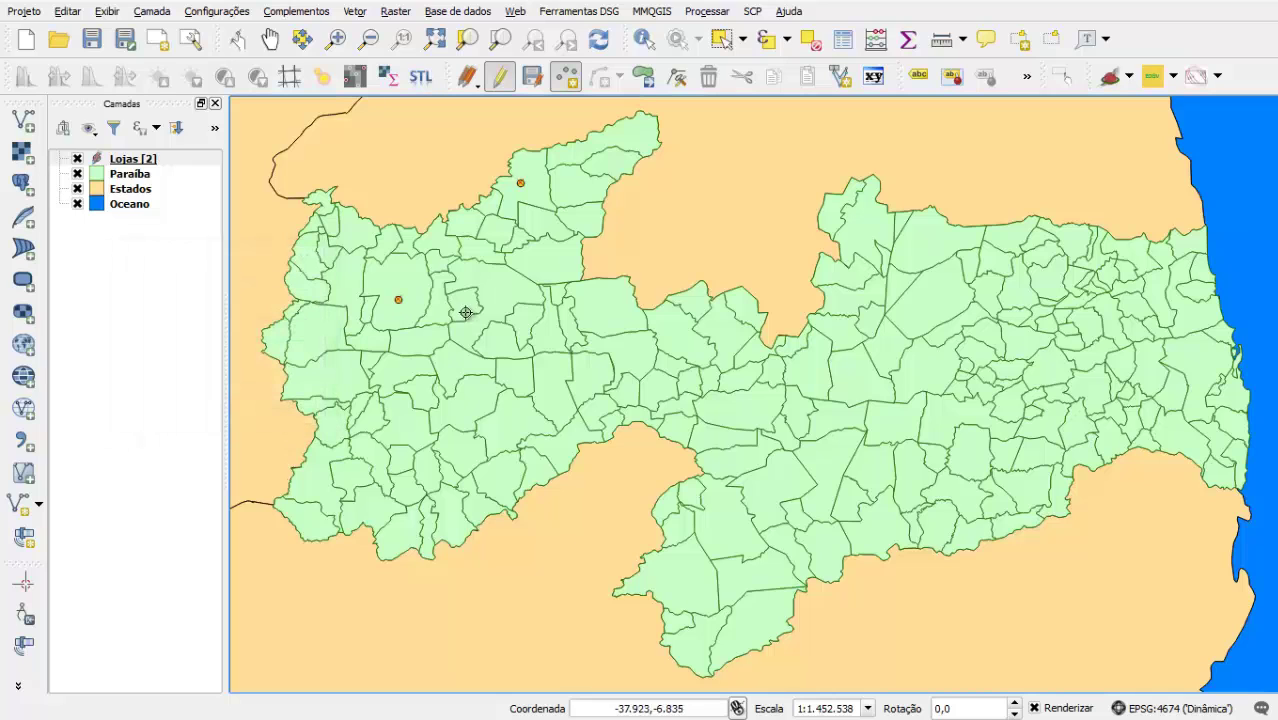
# Add a third point in southwestern Paraíba with id 003 and NOME Loja C.
pyautogui.click(465, 404)
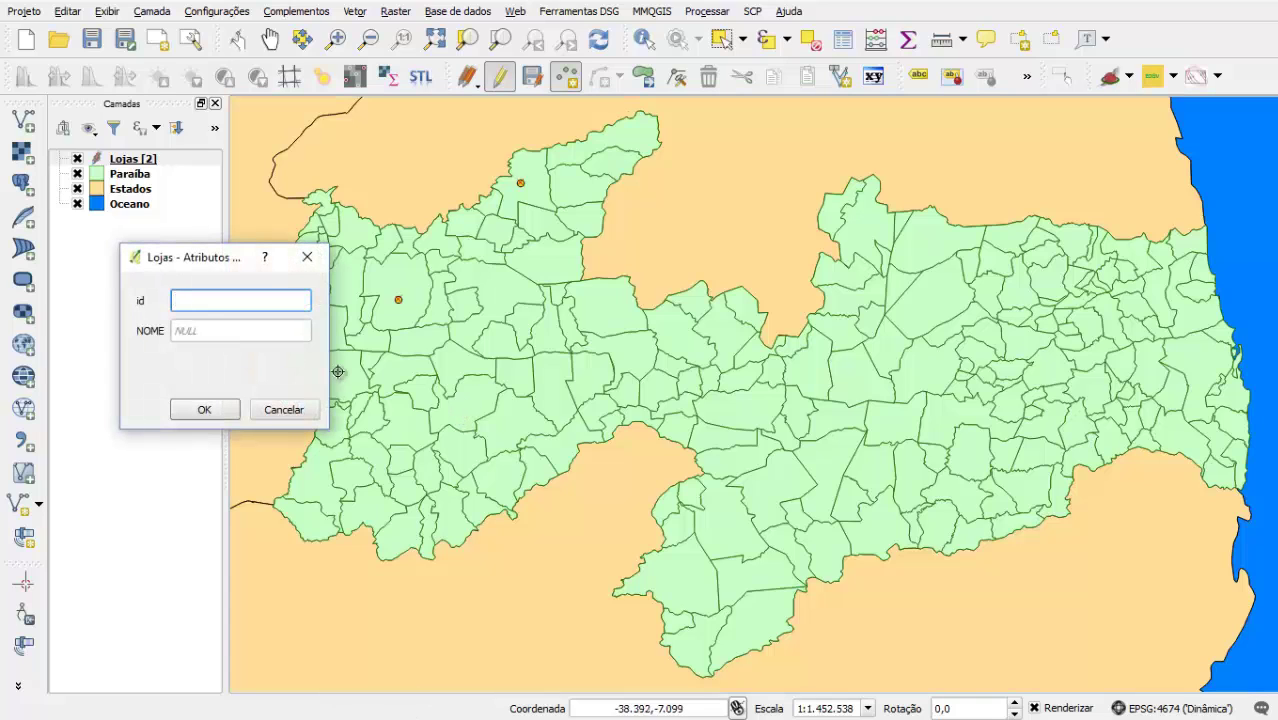
pyautogui.write('003')
pyautogui.press('Tab')
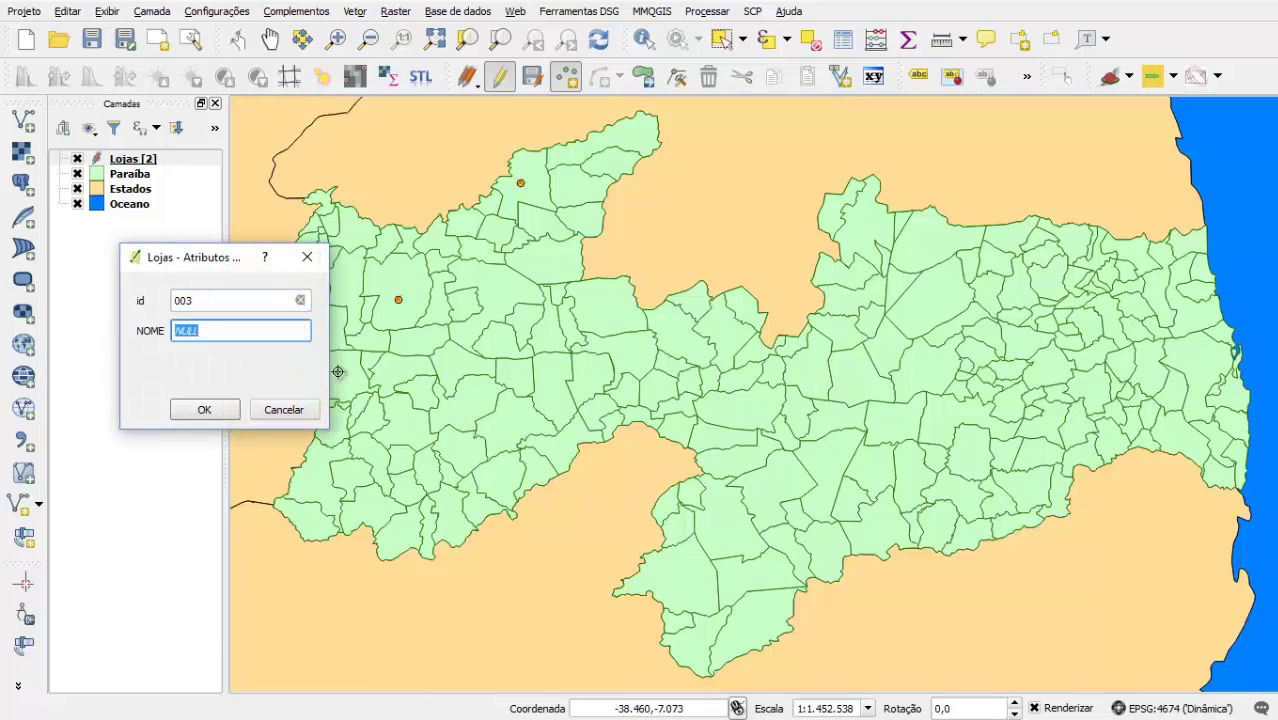
pyautogui.write('Loja C')
pyautogui.click(205, 413)
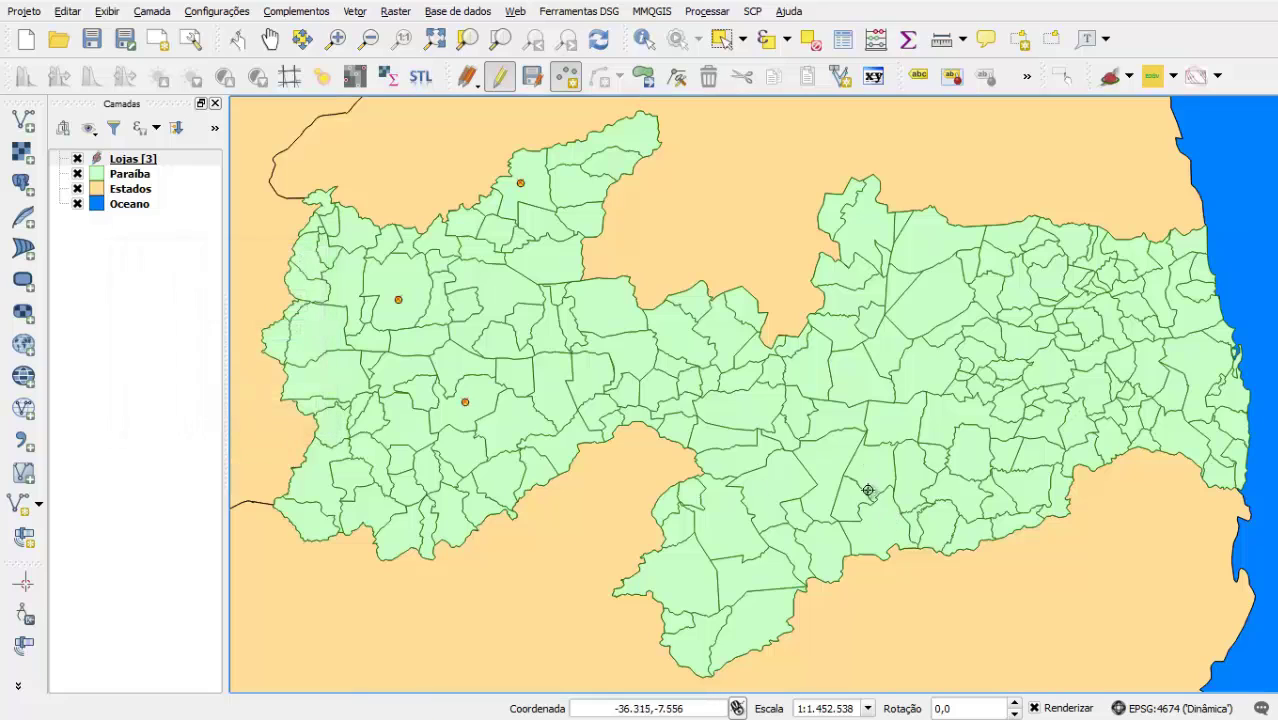
# Add a fourth point in central-eastern Paraíba with id 004 and NOME Loja 4.
pyautogui.click(848, 376)
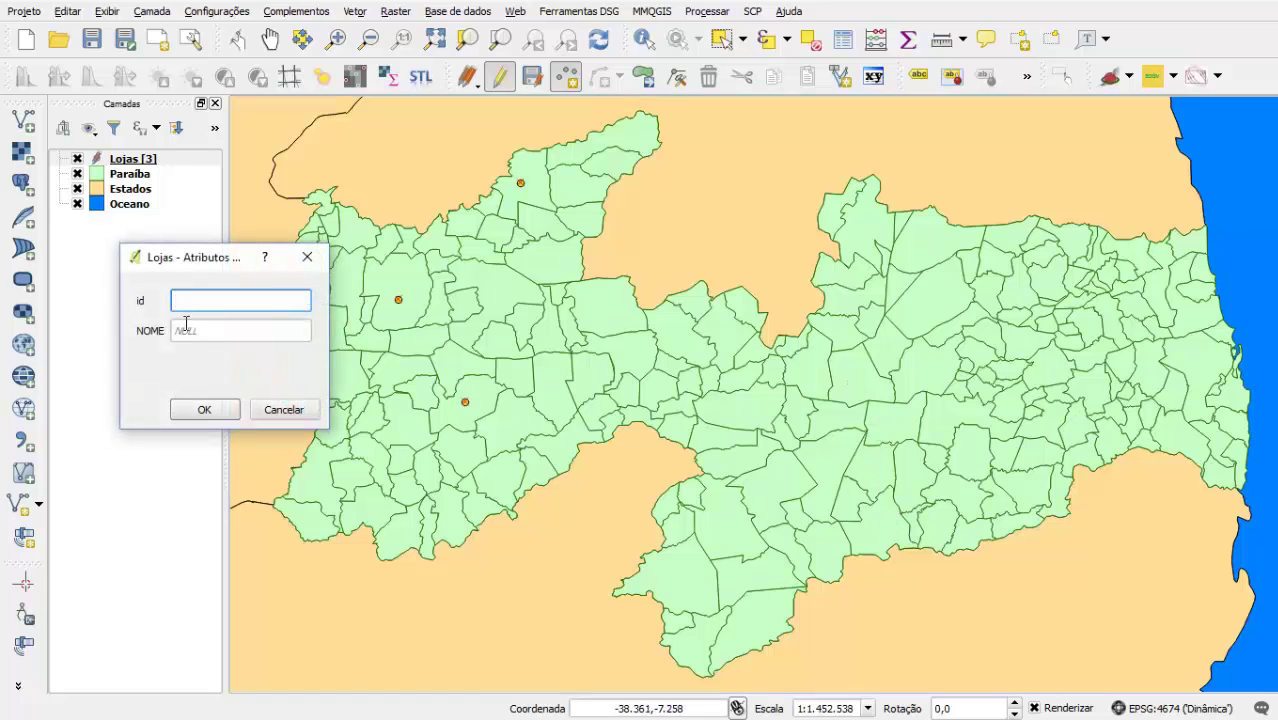
pyautogui.write('004')
pyautogui.press('Tab')
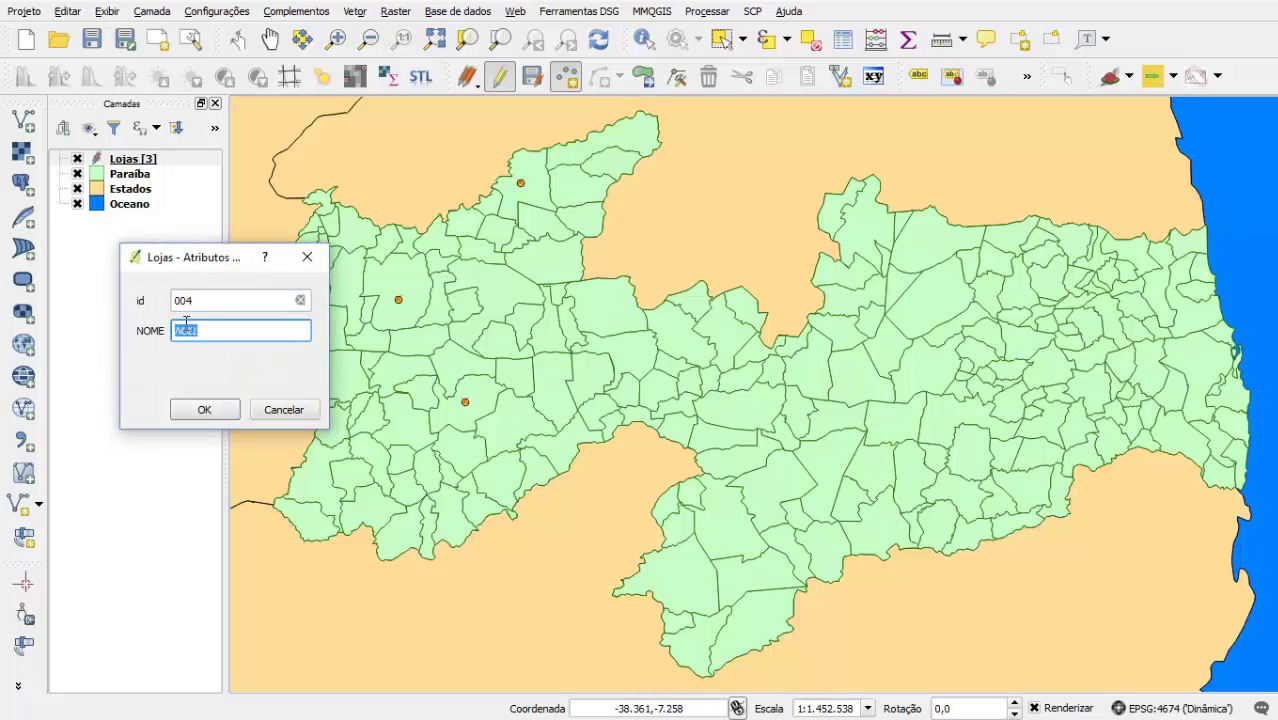
pyautogui.write('Loja ')
pyautogui.write('4')
pyautogui.click(205, 409)
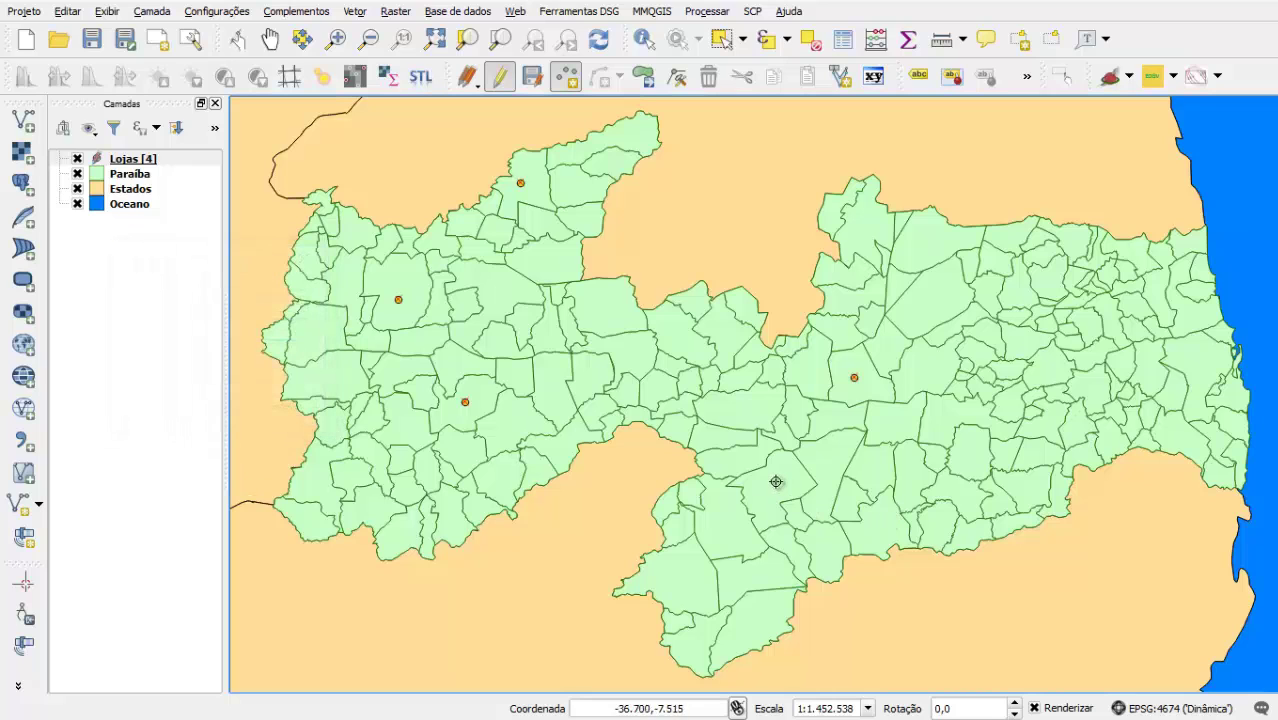
# Add a fifth point in south-central Paraíba, southwest of the fourth one, with id 005 and NOME Loja E.
pyautogui.click(369, 371)
pyautogui.write('005')
pyautogui.press('Tab')
pyautogui.write('Loja ')
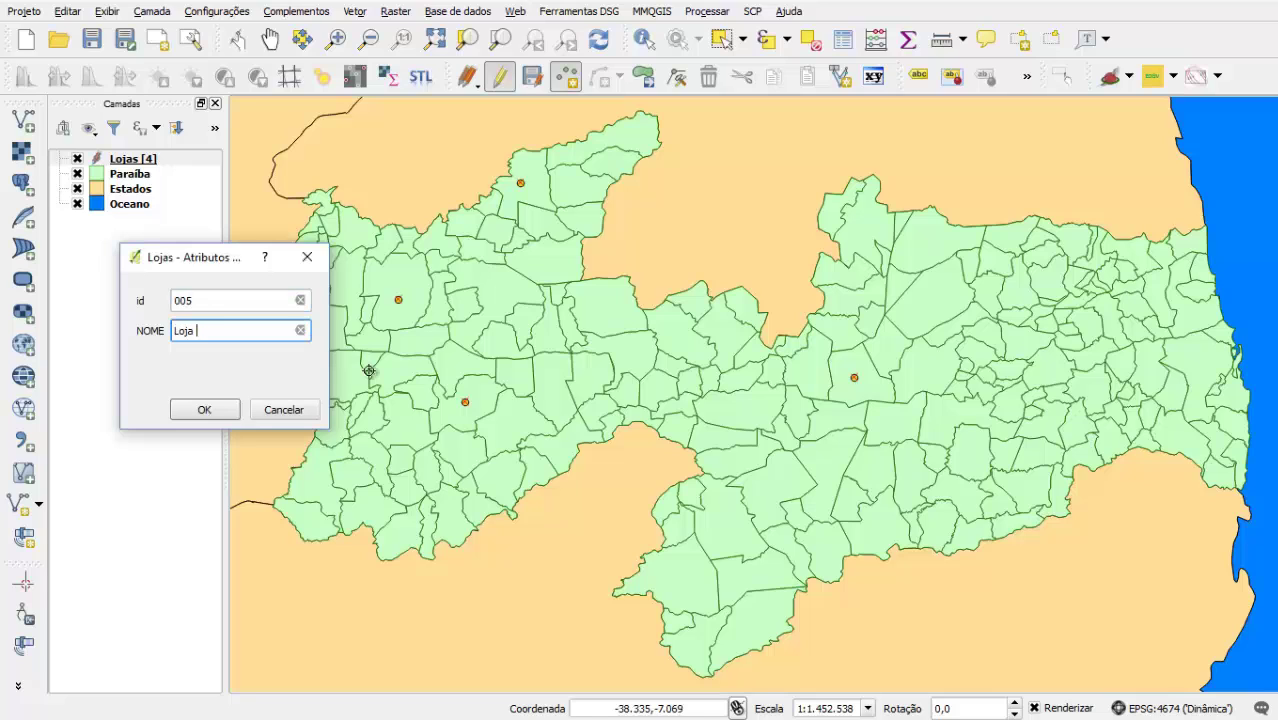
pyautogui.write('E')
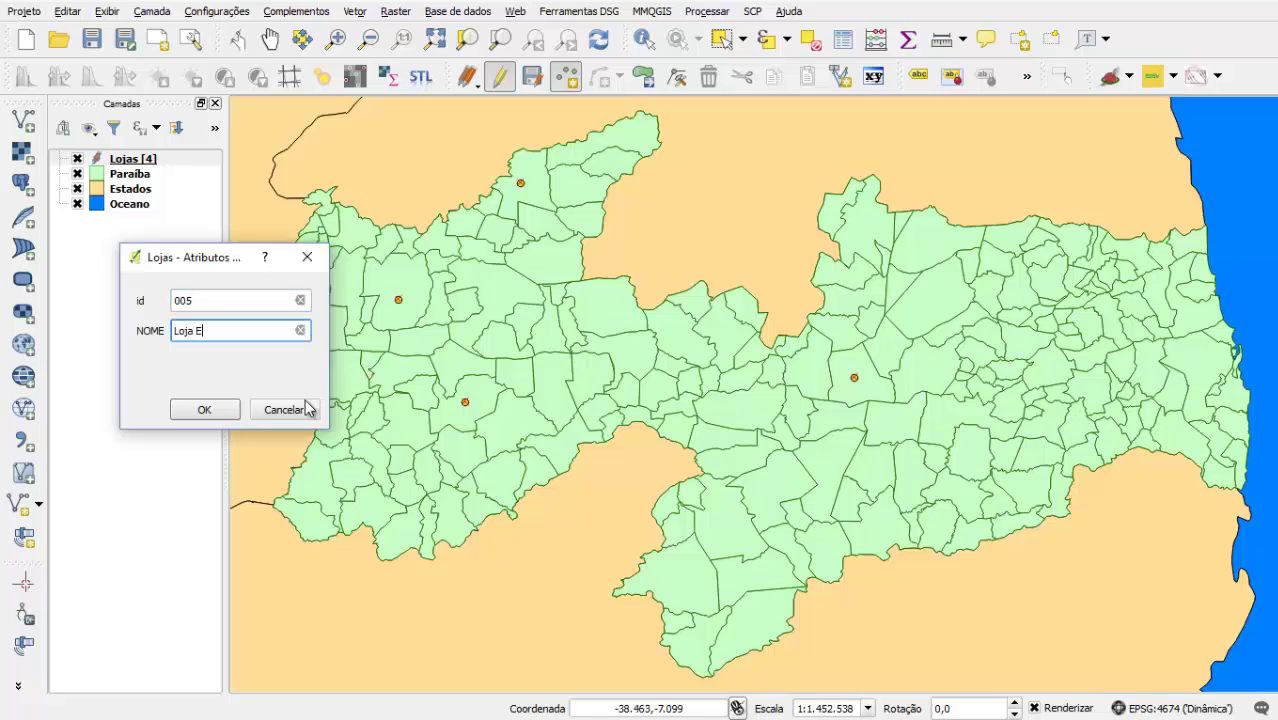
pyautogui.click(204, 410)
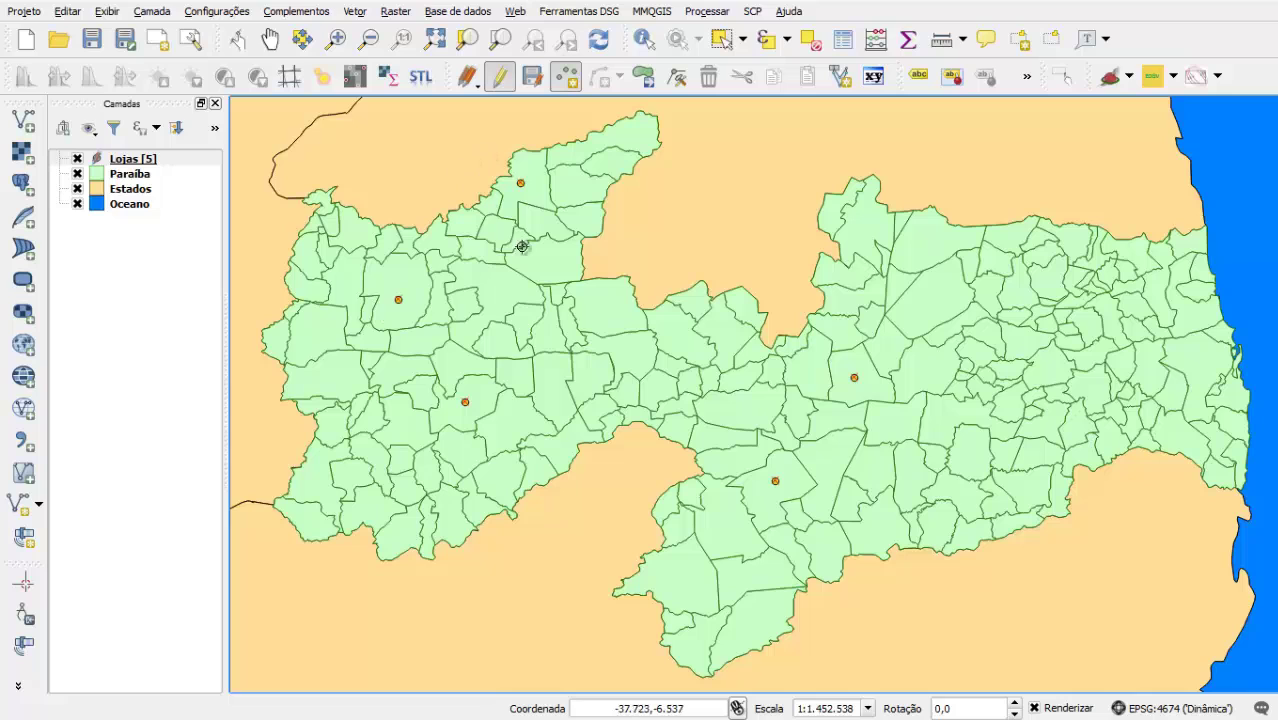
# Stop editing the Lojas layer and save the added points.
pyautogui.rightClick(167, 162)
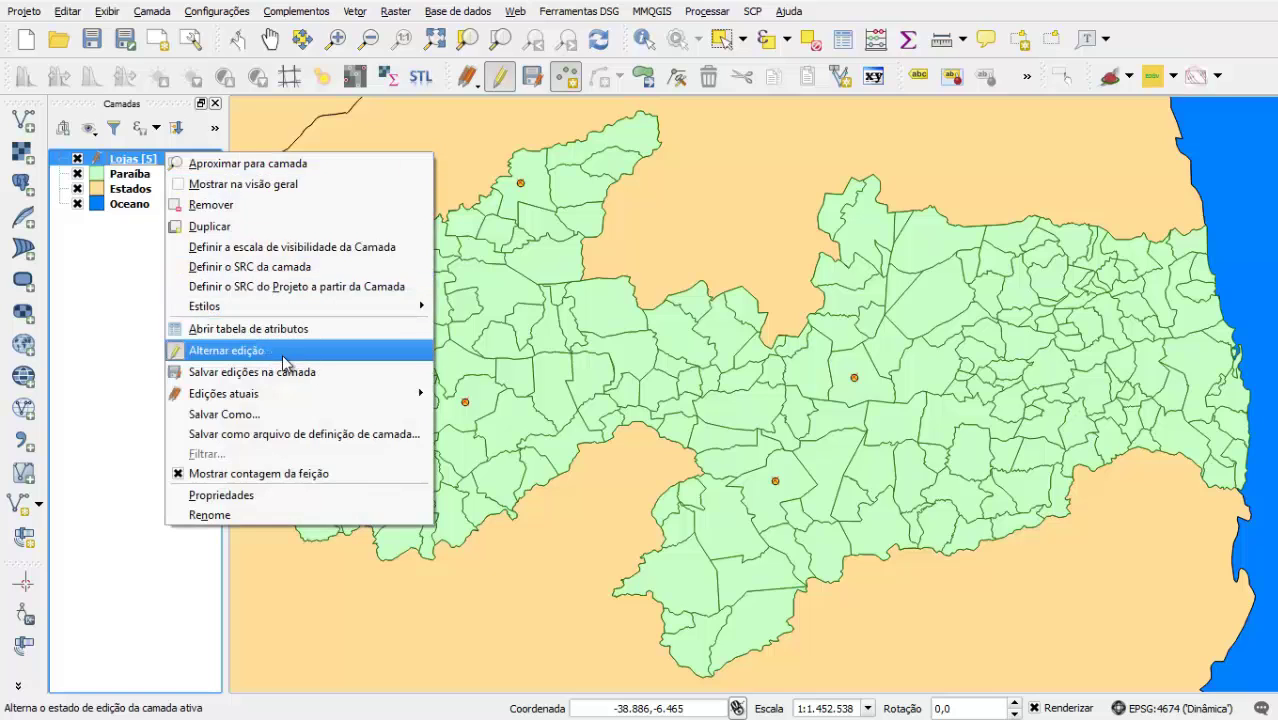
pyautogui.click(126, 324)
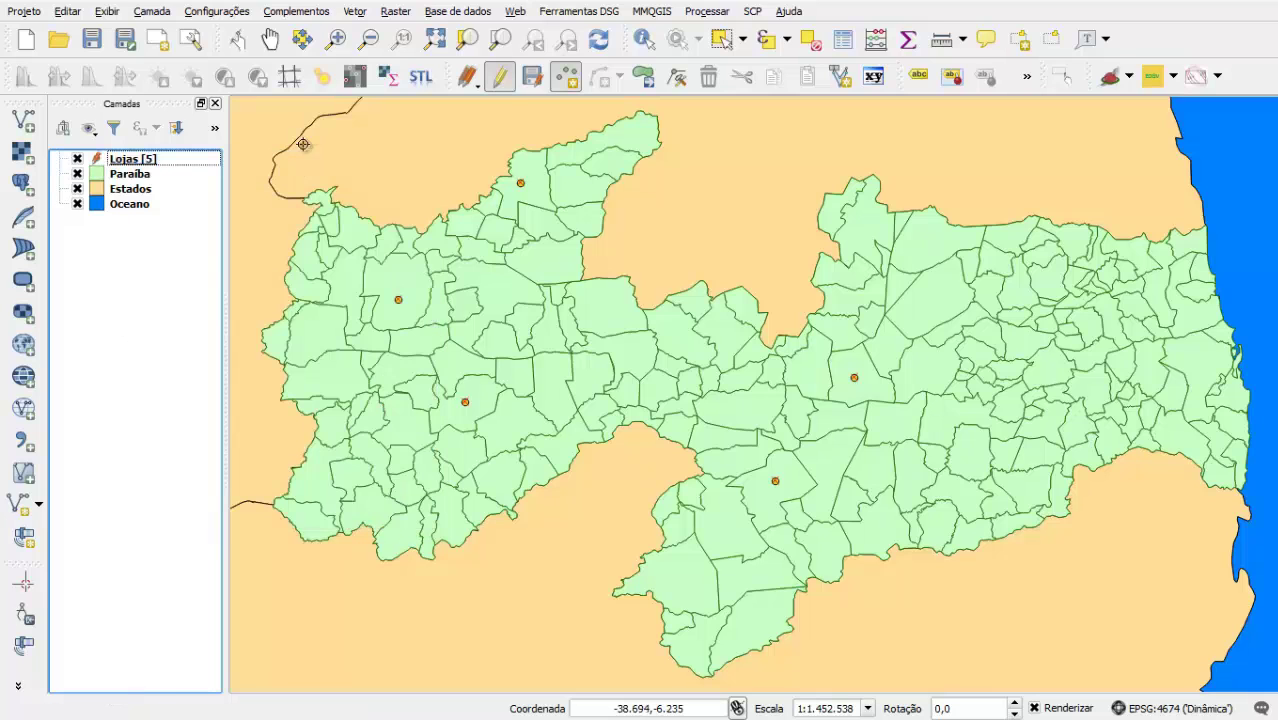
pyautogui.click(500, 79)
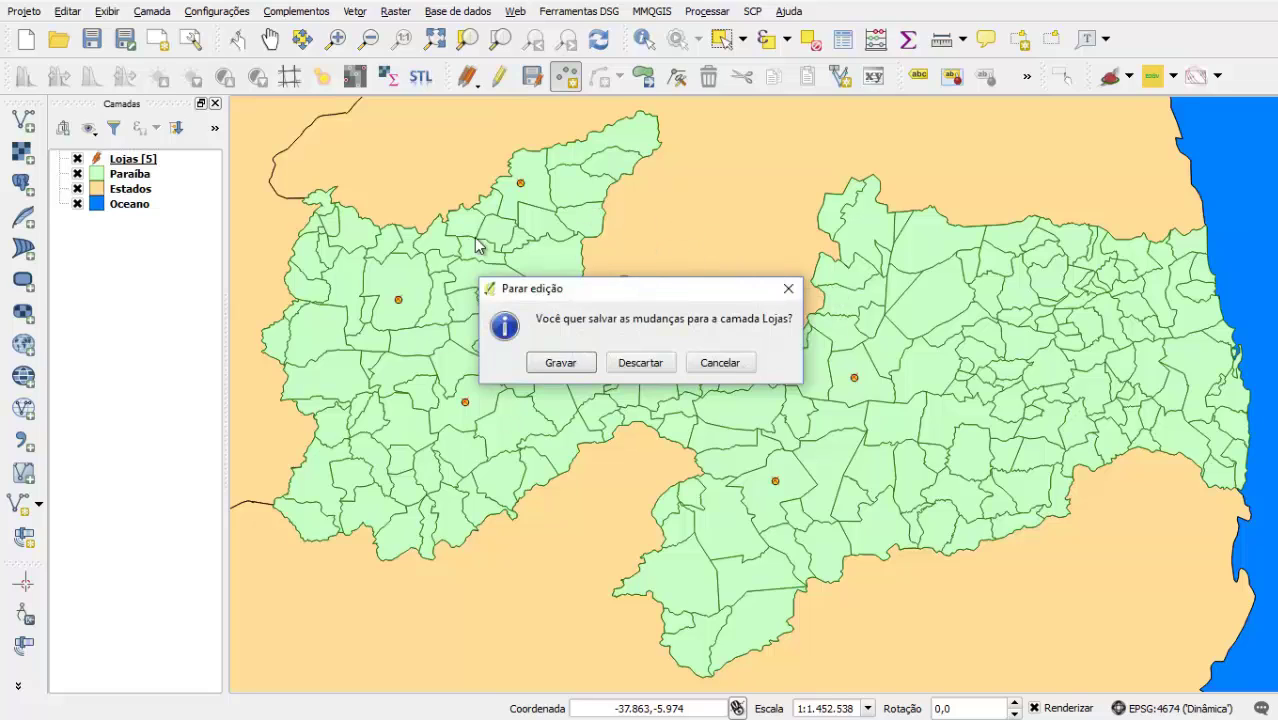
pyautogui.click(560, 363)
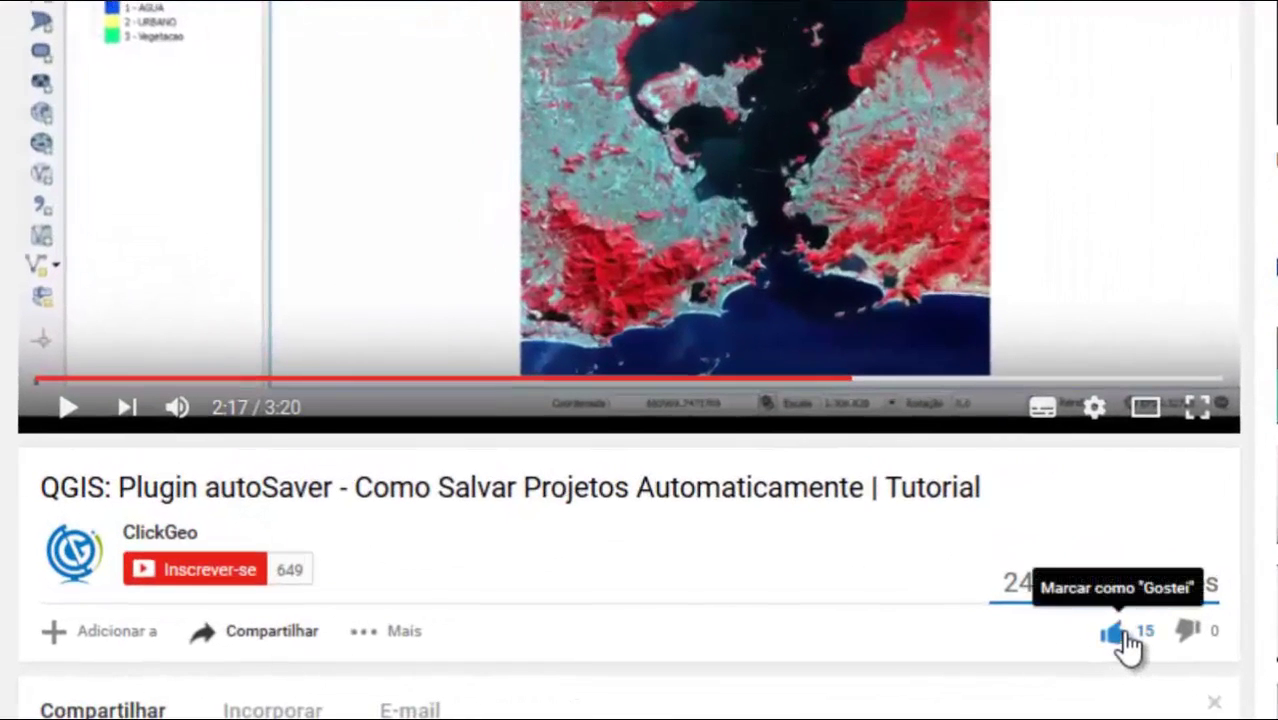
# On the YouTube page of the QGIS autoSaver plugin tutorial, like the video and subscribe to the ClickGeo channel.
pyautogui.click(1121, 633)
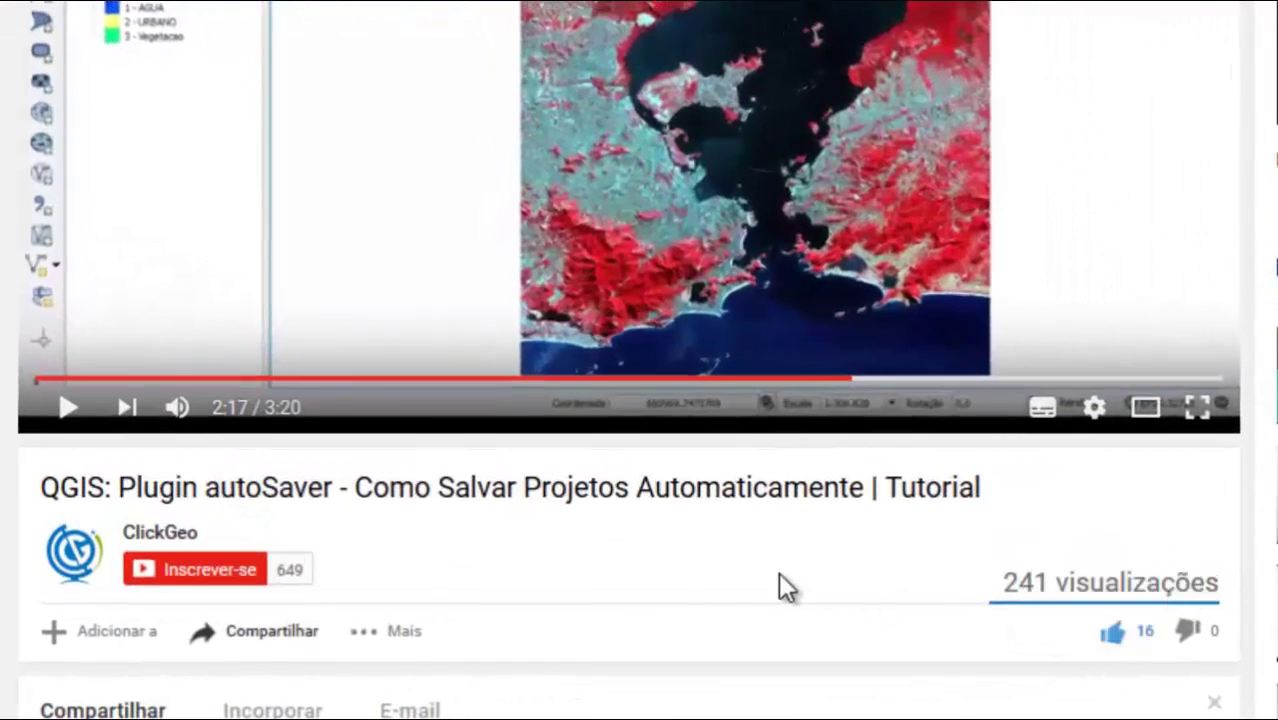
pyautogui.click(212, 567)
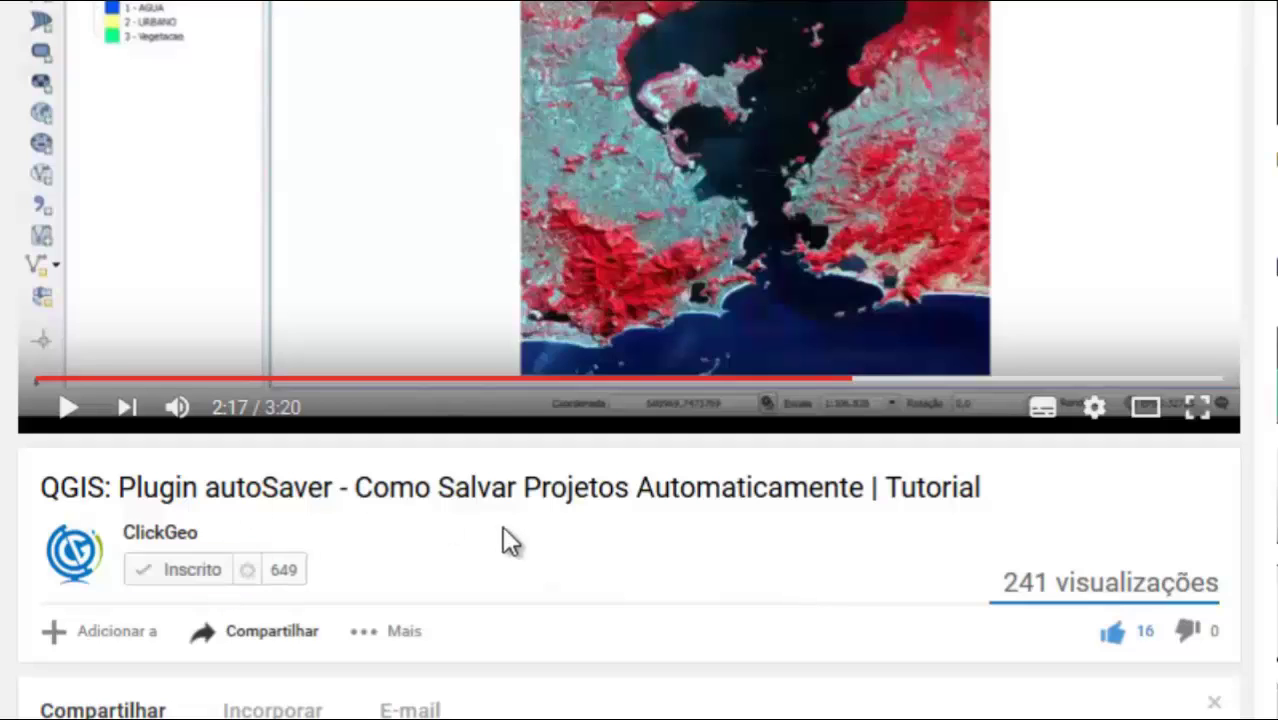
# Turn on all notifications for the ClickGeo channel and save the setting.
pyautogui.click(249, 571)
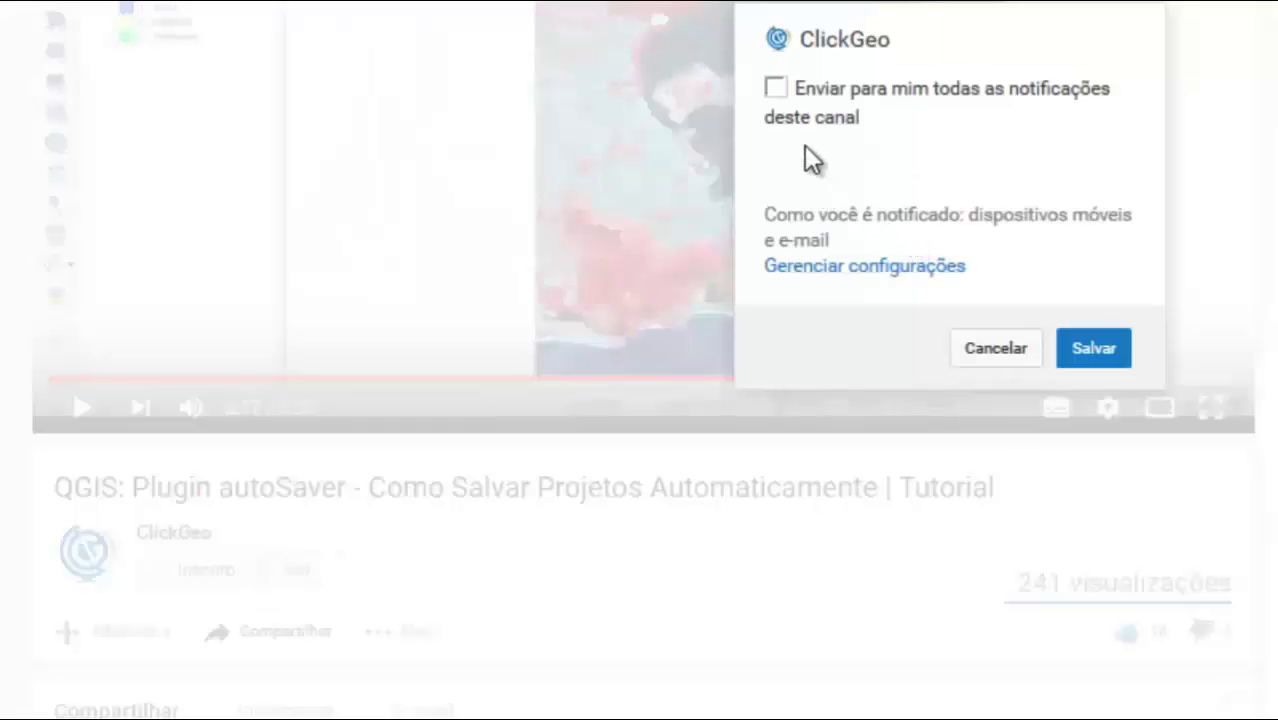
pyautogui.click(777, 92)
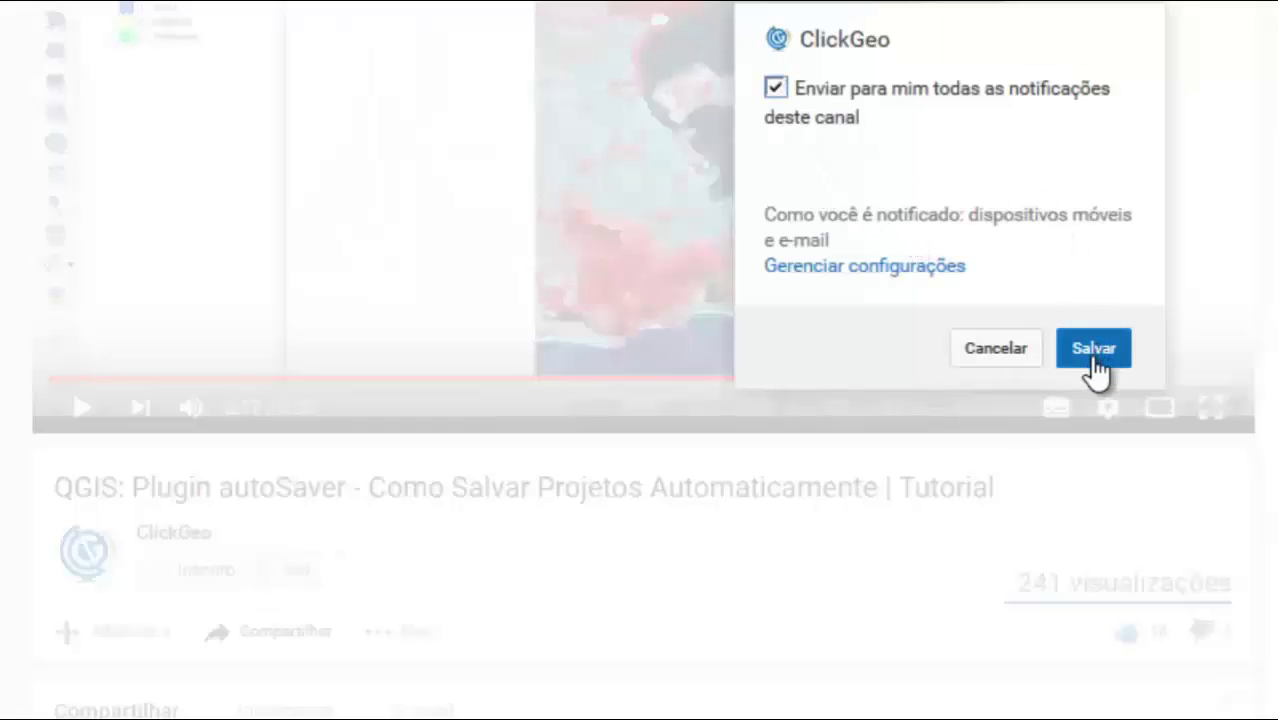
pyautogui.click(1095, 360)
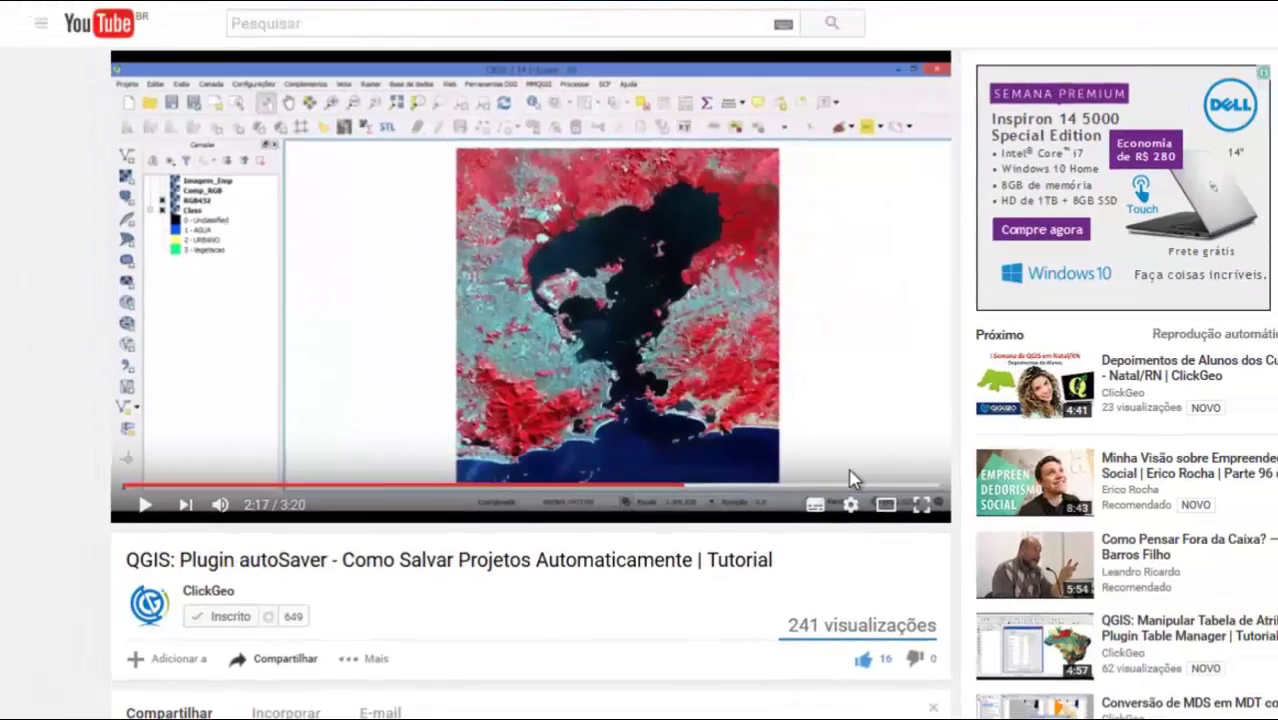